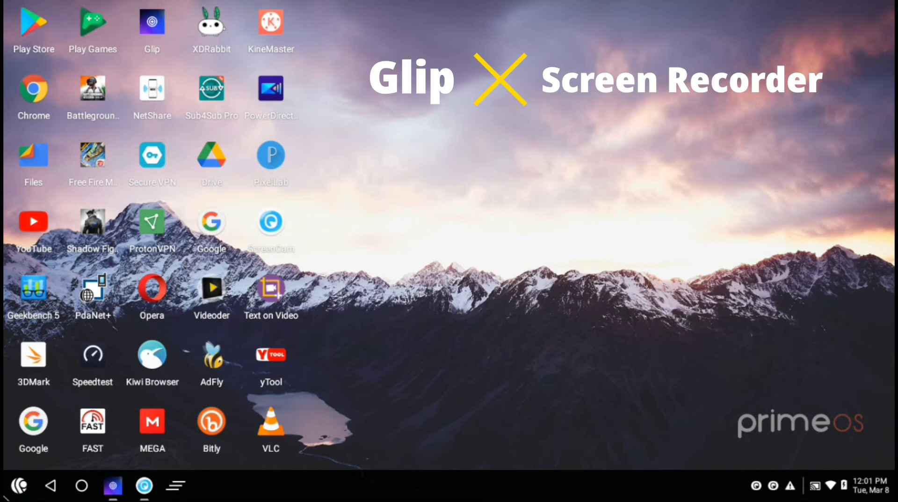
Search the Play Store for 'glip' and open the Glip Screen Recorder for Games page.
{"action": "left_click", "coordinate": [10, 494]}
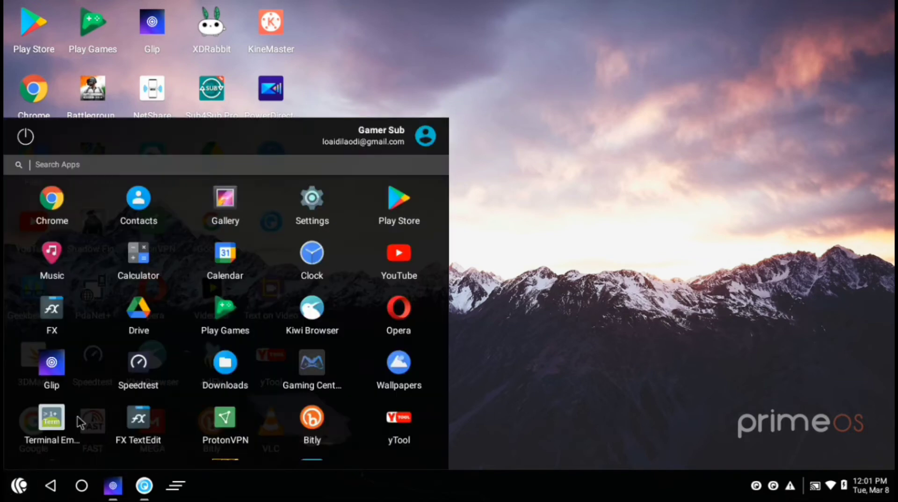
{"action": "left_click", "coordinate": [411, 200]}
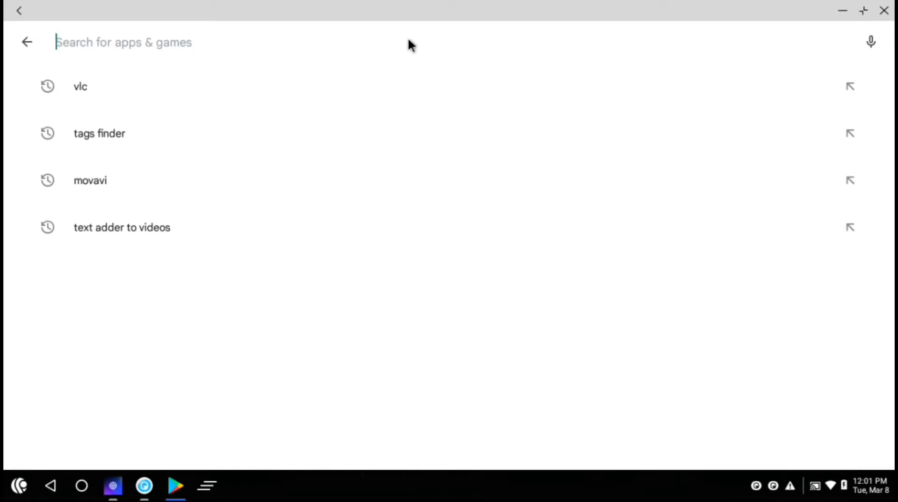
{"action": "type", "text": "glip"}
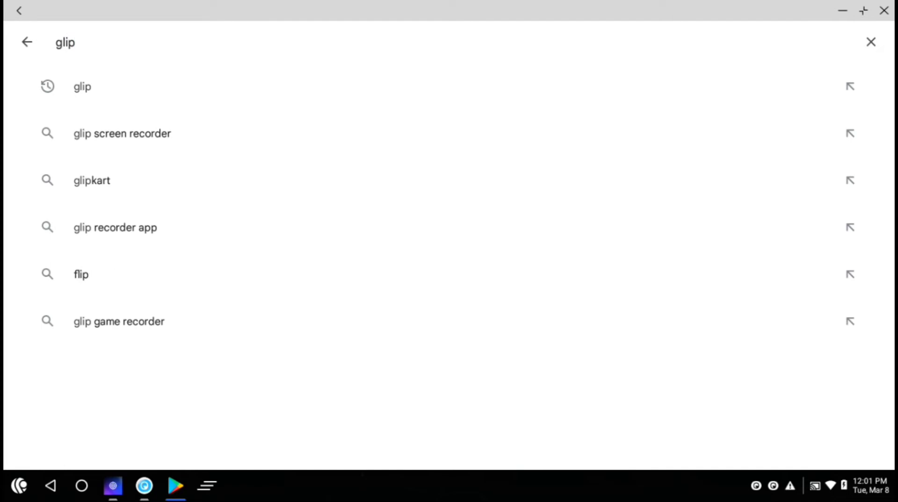
{"action": "key", "text": "Return"}
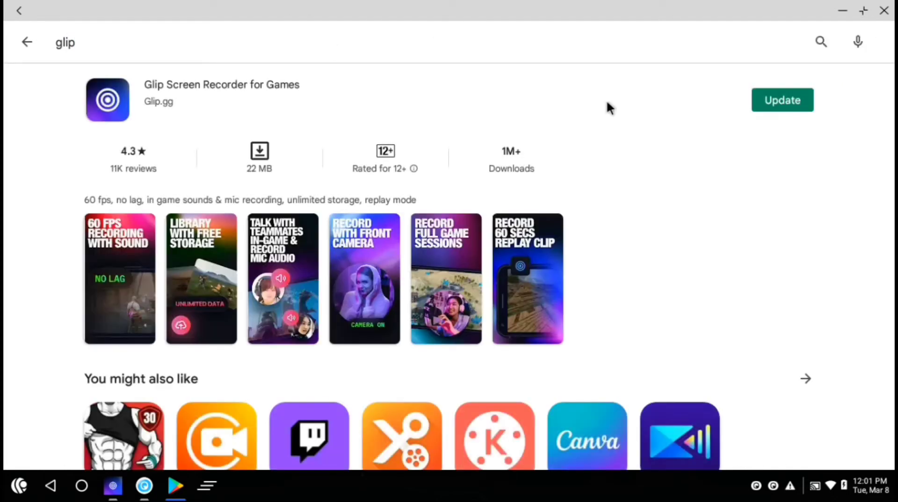
{"action": "left_click", "coordinate": [608, 106]}
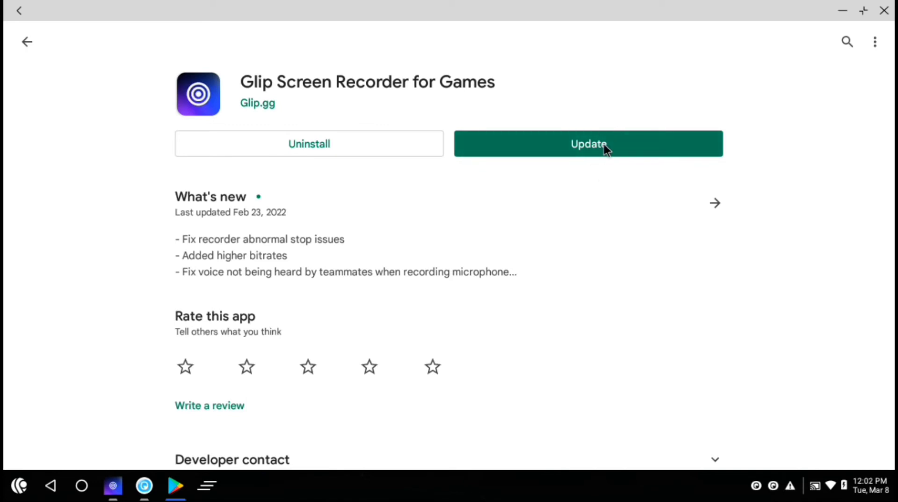
Bring Glip's Gallery forward, close the Play Store, and scroll through the 5 new clips.
{"action": "left_click", "coordinate": [112, 485]}
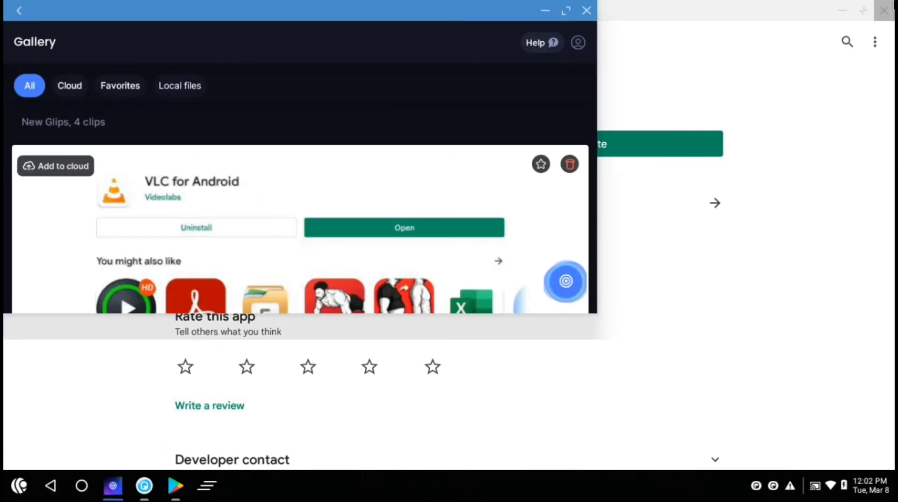
{"action": "left_click", "coordinate": [885, 10]}
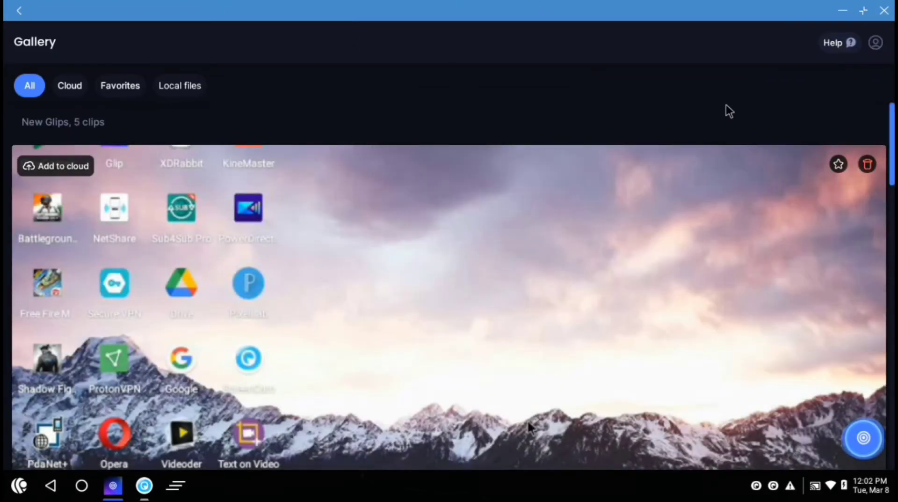
{"action": "scroll", "coordinate": [451, 265], "scroll_direction": "down", "scroll_amount": 5}
{"action": "scroll", "coordinate": [450, 266], "scroll_direction": "down", "scroll_amount": 10}
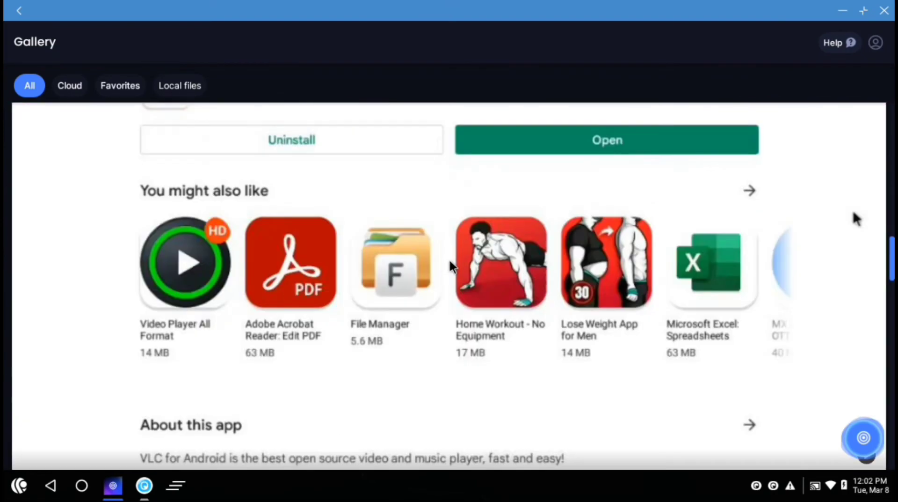
{"action": "scroll", "coordinate": [450, 267], "scroll_direction": "up", "scroll_amount": 12}
{"action": "scroll", "coordinate": [451, 265], "scroll_direction": "up", "scroll_amount": 3}
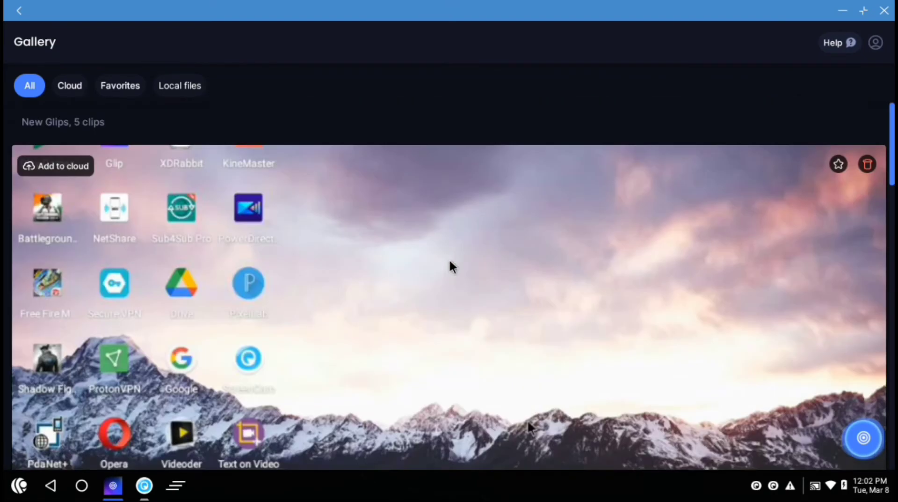
From the floating Glip button, expand the Start Glipping sheet to show Start Recorder and Create montage.
{"action": "left_click", "coordinate": [863, 445]}
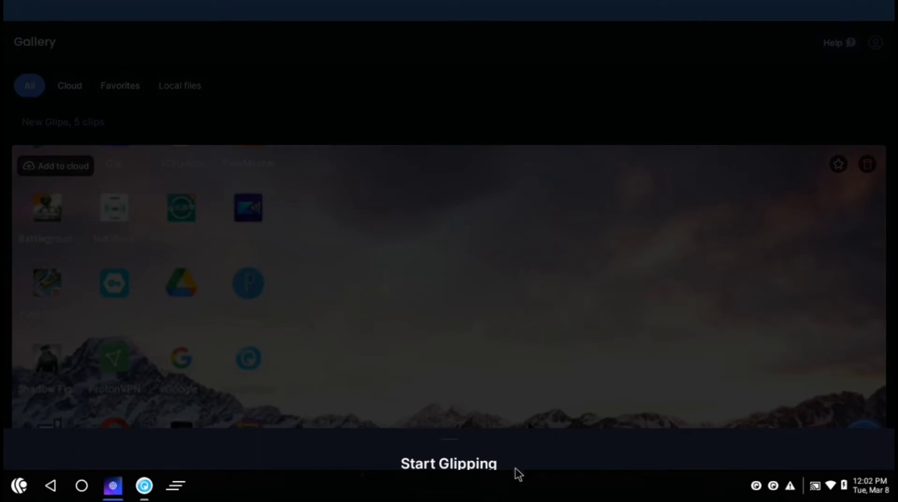
{"action": "left_click", "coordinate": [550, 223]}
{"action": "left_click_drag", "start_coordinate": [560, 456], "coordinate": [544, 234]}
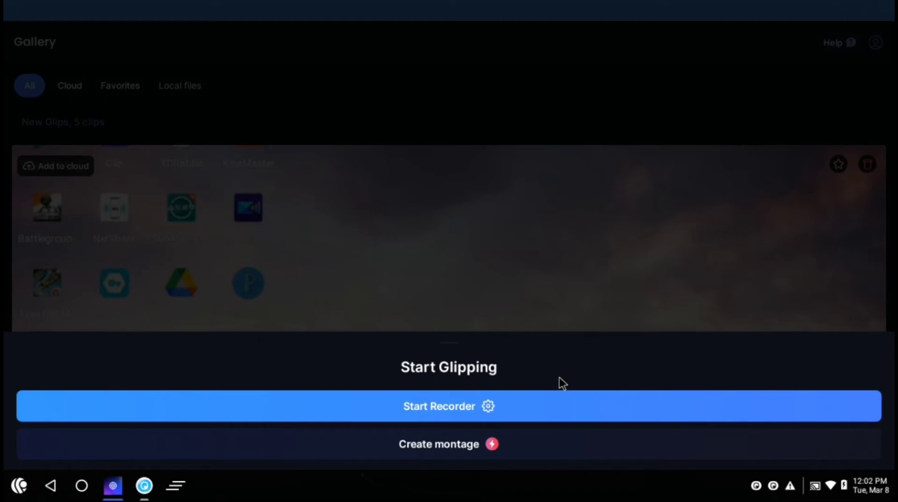
{"action": "left_click", "coordinate": [470, 410]}
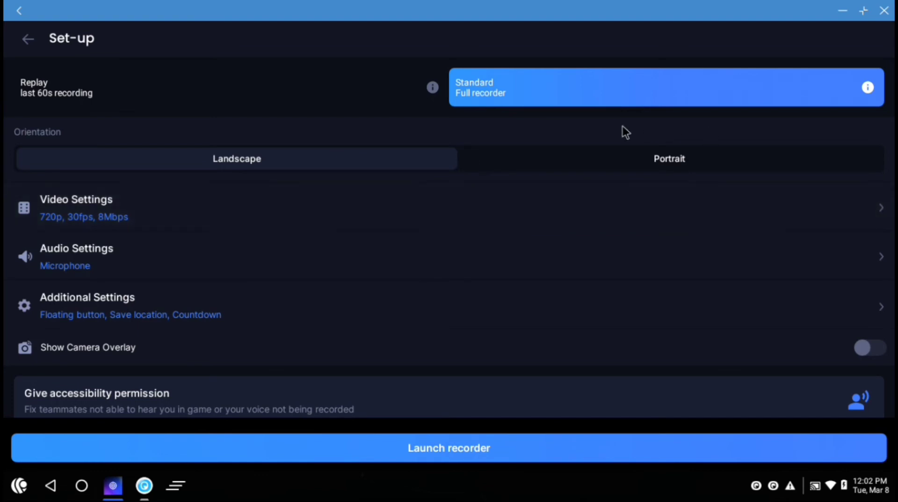
{"action": "left_click", "coordinate": [377, 102]}
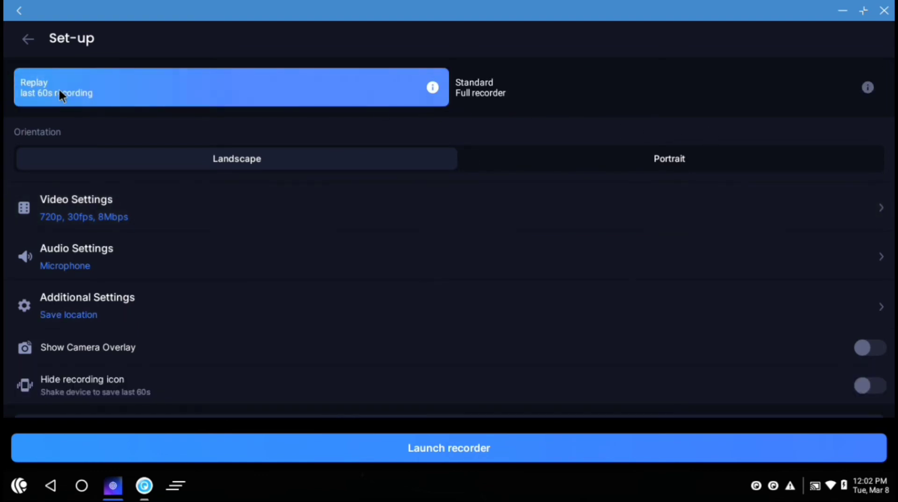
{"action": "left_click", "coordinate": [641, 85]}
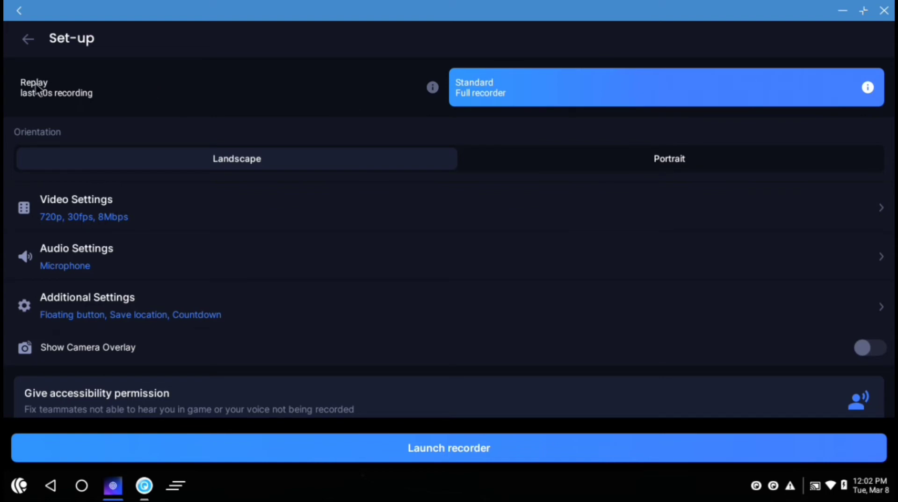
{"action": "left_click", "coordinate": [44, 94]}
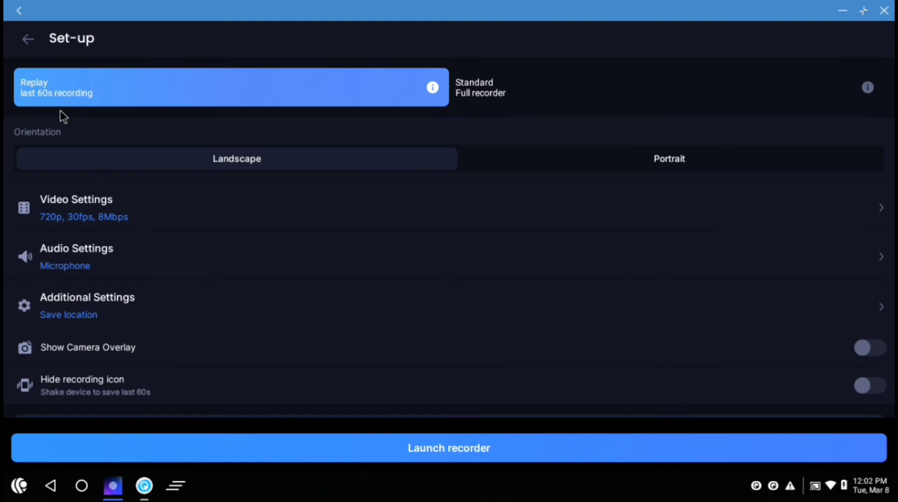
{"action": "scroll", "coordinate": [269, 252], "scroll_direction": "down", "scroll_amount": 2}
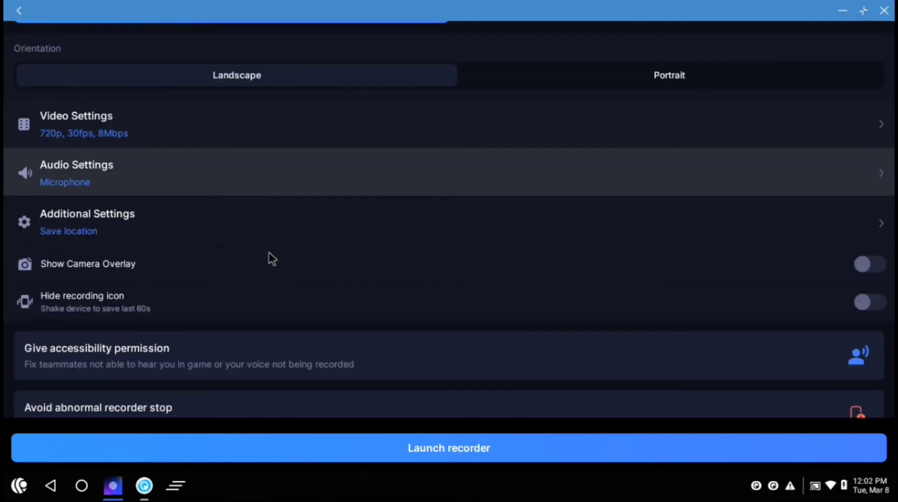
{"action": "scroll", "coordinate": [288, 294], "scroll_direction": "up", "scroll_amount": 3}
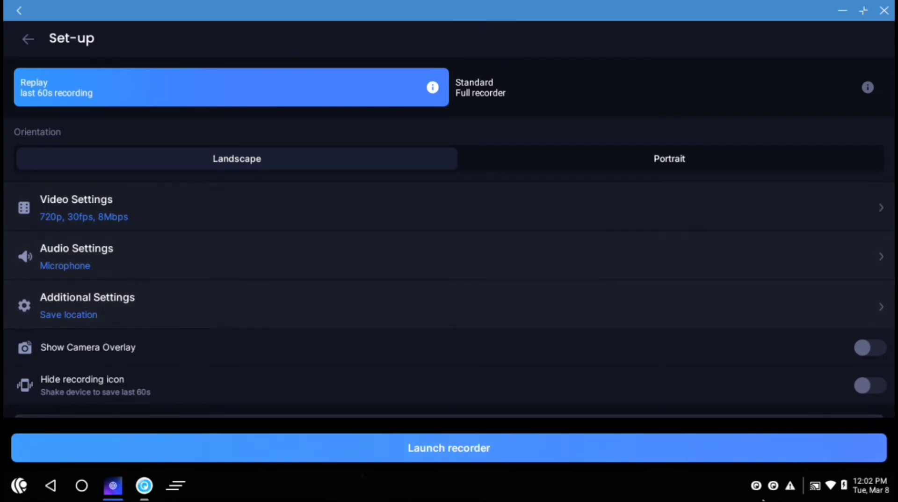
{"action": "left_click", "coordinate": [720, 493]}
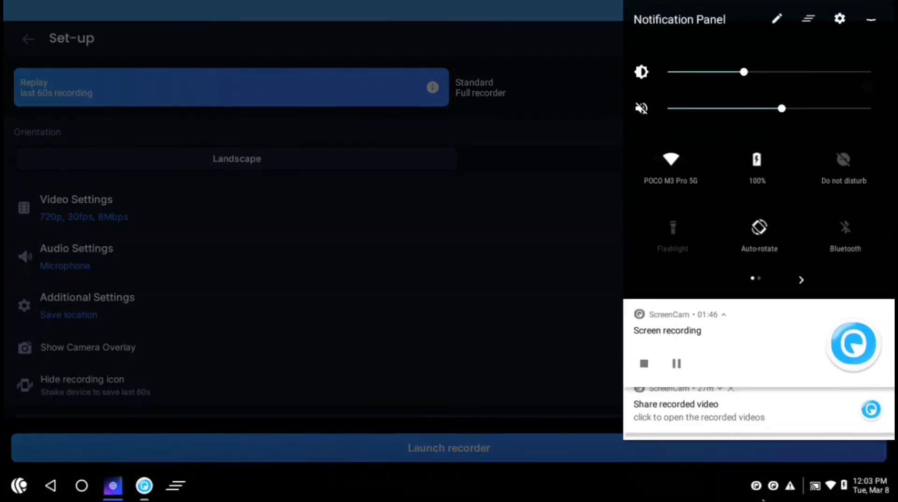
{"action": "left_click", "coordinate": [548, 64]}
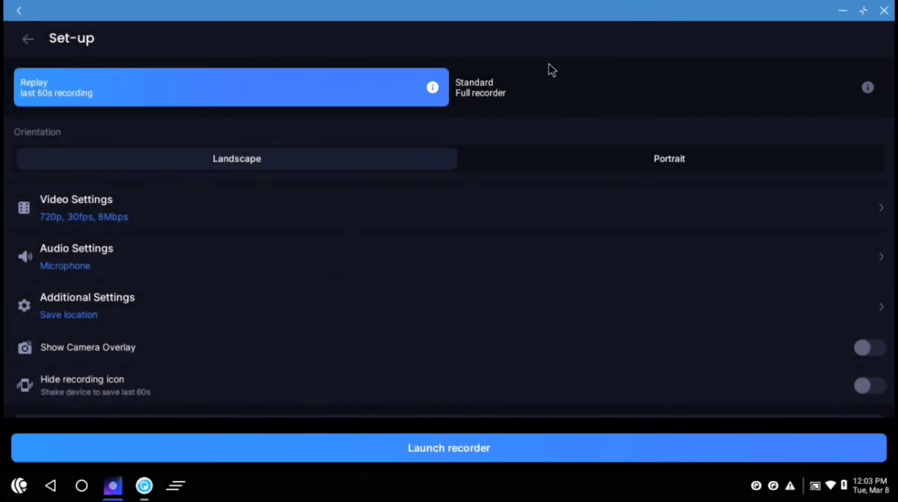
{"action": "left_click", "coordinate": [440, 89]}
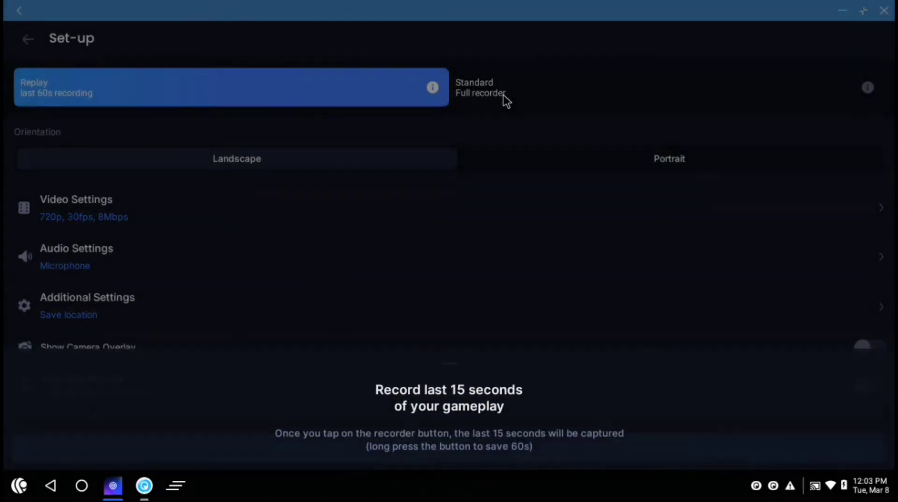
{"action": "left_click", "coordinate": [502, 99]}
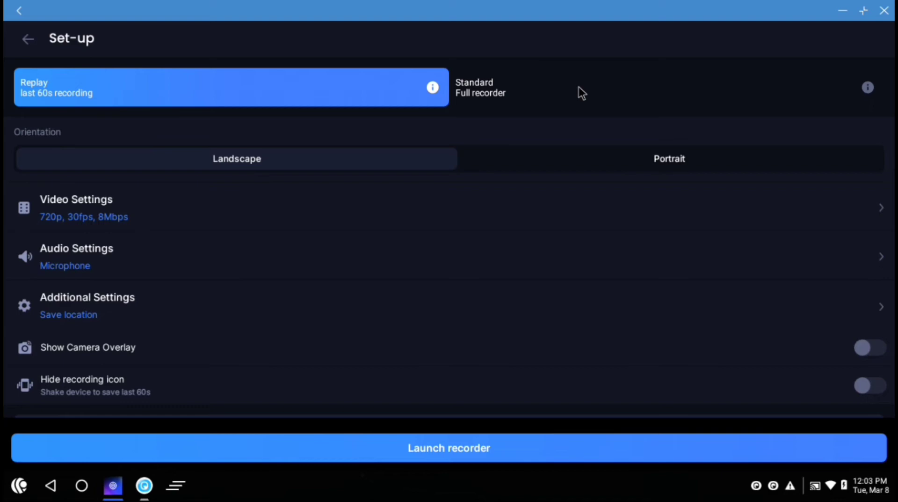
{"action": "left_click", "coordinate": [582, 92]}
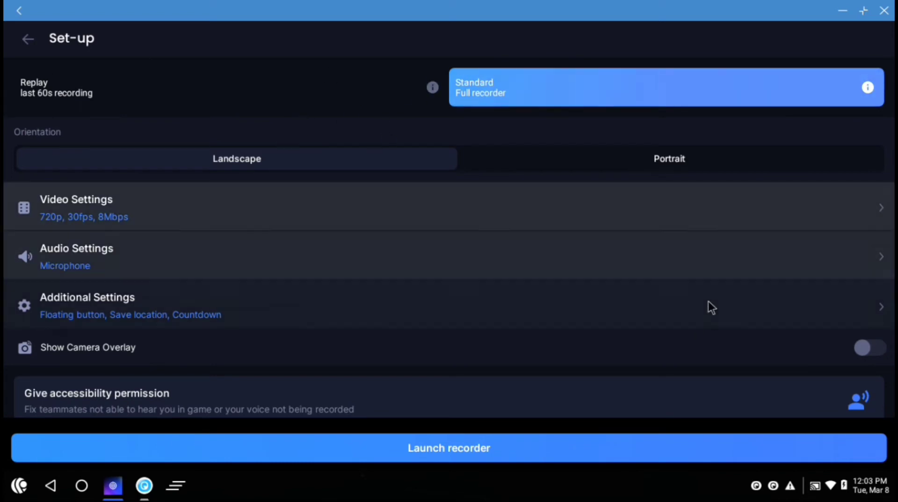
{"action": "scroll", "coordinate": [258, 314], "scroll_direction": "down", "scroll_amount": 2}
{"action": "scroll", "coordinate": [261, 317], "scroll_direction": "up", "scroll_amount": 2}
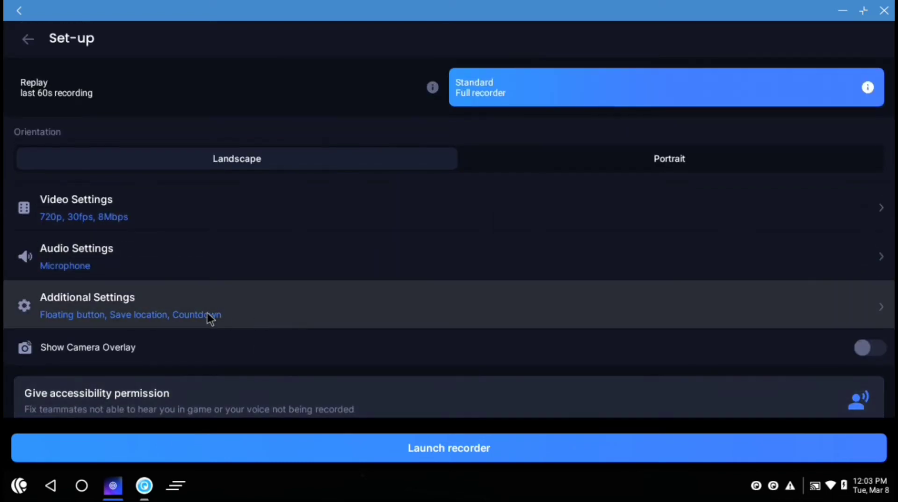
After trying Low and High, settle video quality on Medium: 720p, 30 fps, 8 Mbps.
{"action": "left_click", "coordinate": [136, 204]}
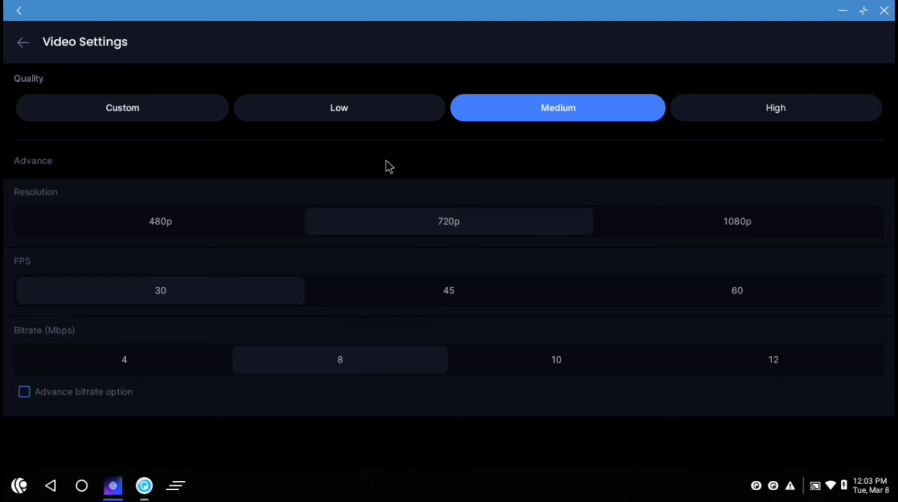
{"action": "left_click", "coordinate": [564, 106]}
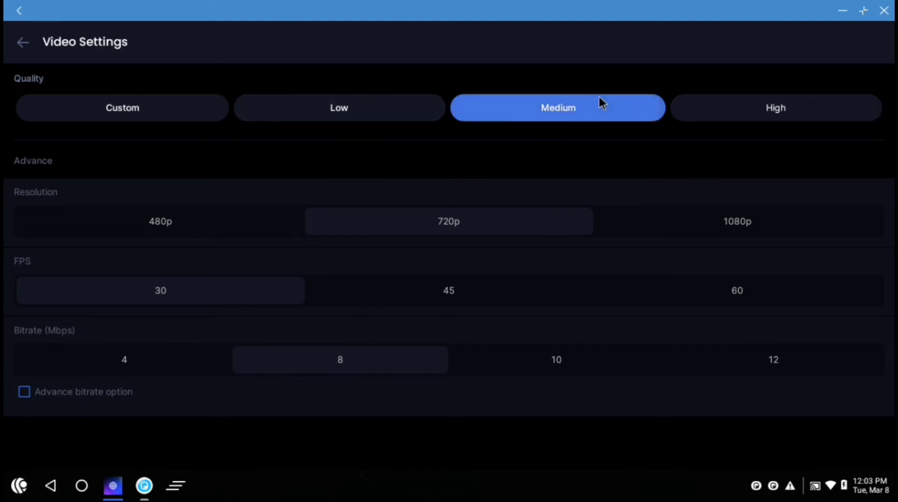
{"action": "left_click", "coordinate": [365, 105]}
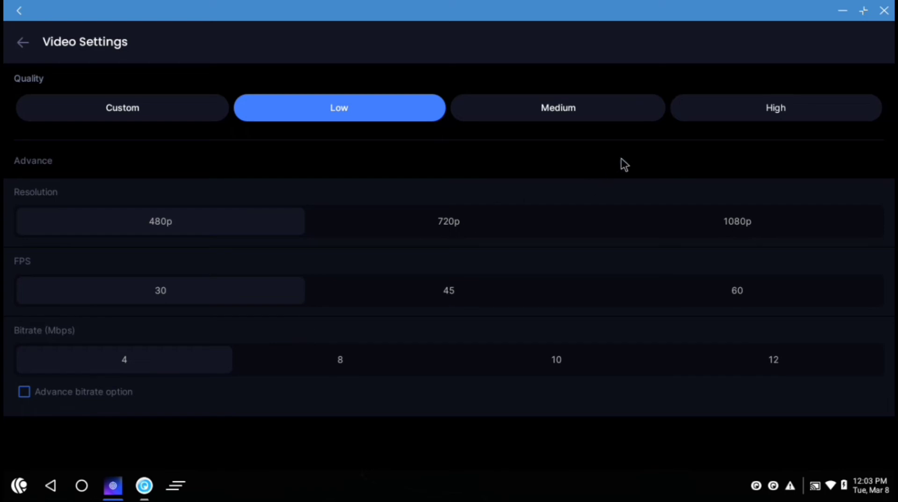
{"action": "left_click", "coordinate": [740, 113]}
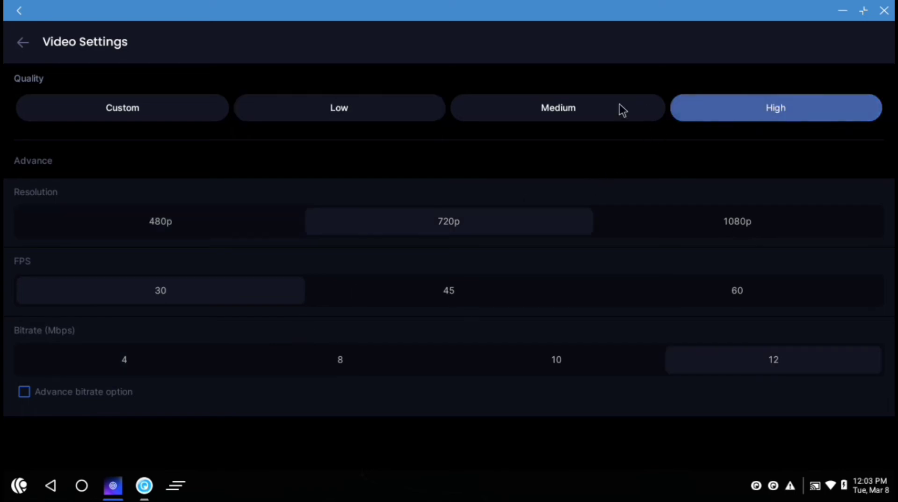
{"action": "left_click", "coordinate": [538, 100]}
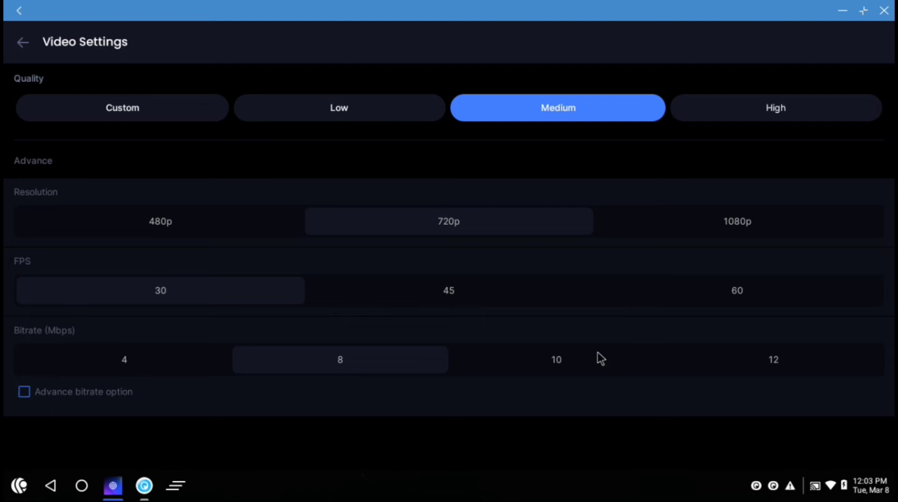
{"action": "left_click", "coordinate": [839, 104]}
{"action": "left_click", "coordinate": [618, 99]}
Reconfirm the Medium quality preset, then bring up the PrimeOS app drawer.
{"action": "left_click", "coordinate": [538, 119]}
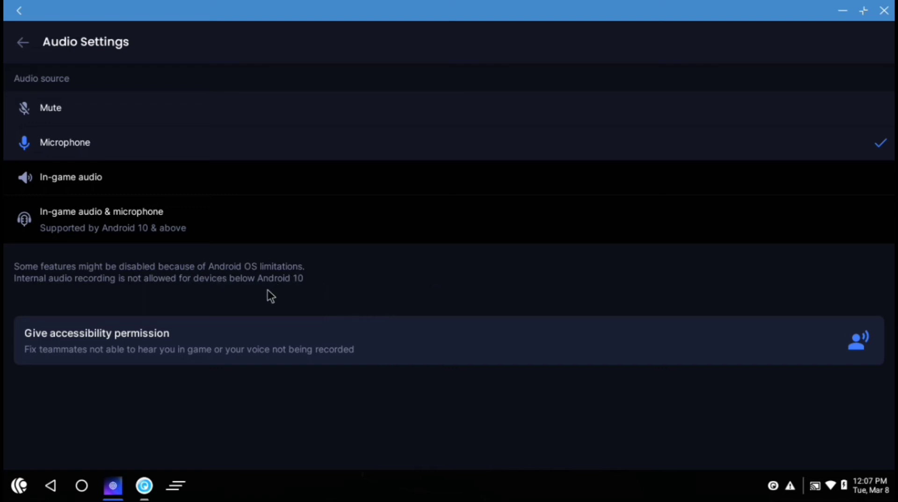
{"action": "left_click", "coordinate": [170, 346]}
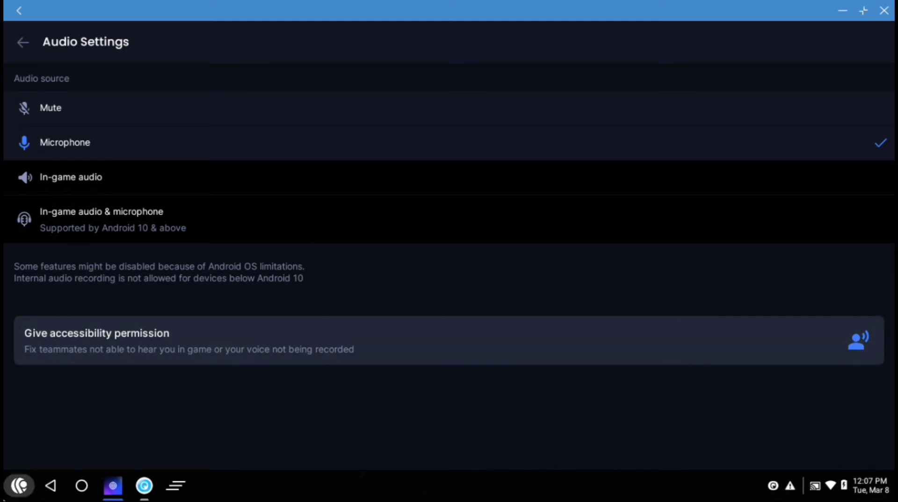
{"action": "left_click", "coordinate": [19, 485]}
Launch the Android Settings app and go to its About device page.
{"action": "left_click", "coordinate": [316, 219]}
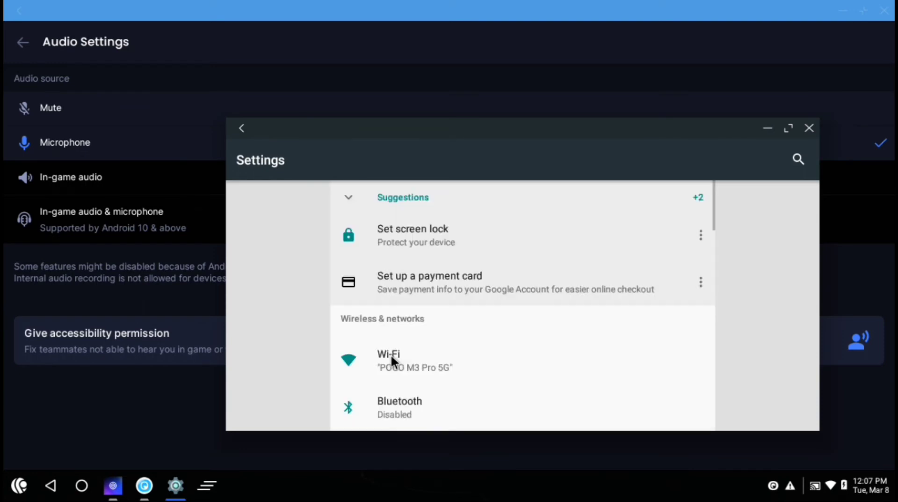
{"action": "scroll", "coordinate": [391, 354], "scroll_direction": "down", "scroll_amount": 5}
{"action": "scroll", "coordinate": [392, 352], "scroll_direction": "down", "scroll_amount": 5}
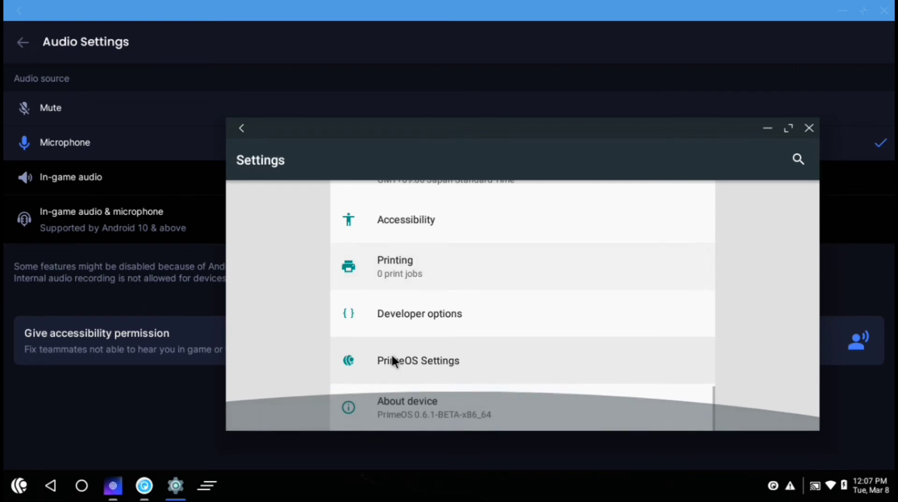
{"action": "left_click", "coordinate": [411, 408]}
Scroll About device to find the Build number, then close the Settings window.
{"action": "scroll", "coordinate": [454, 297], "scroll_direction": "down", "scroll_amount": 4}
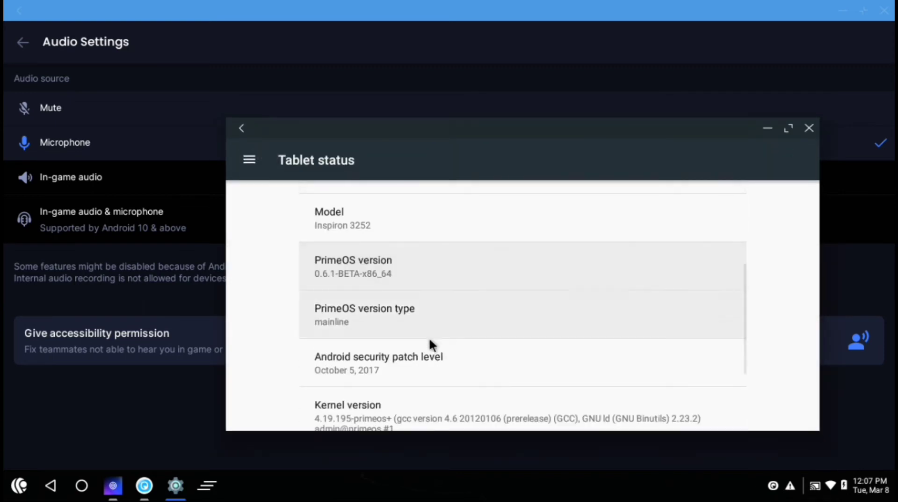
{"action": "scroll", "coordinate": [431, 344], "scroll_direction": "down", "scroll_amount": 2}
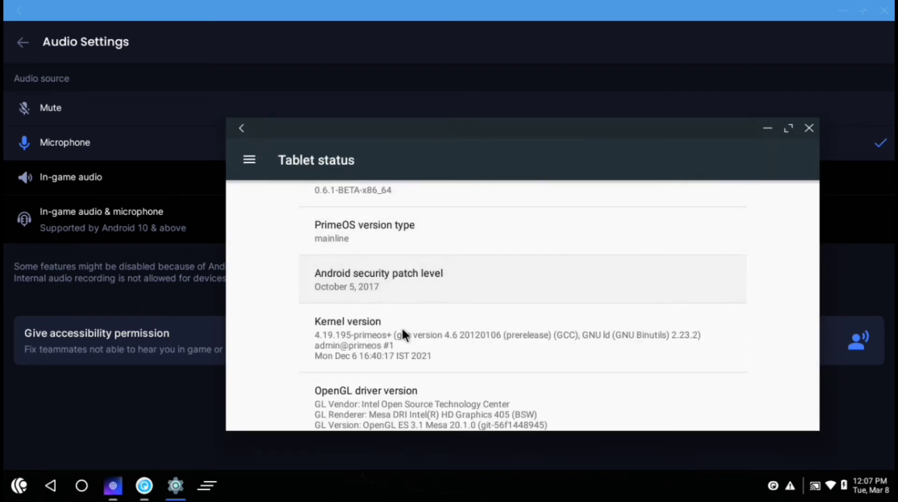
{"action": "scroll", "coordinate": [402, 336], "scroll_direction": "up", "scroll_amount": 2}
{"action": "scroll", "coordinate": [409, 271], "scroll_direction": "up", "scroll_amount": 3}
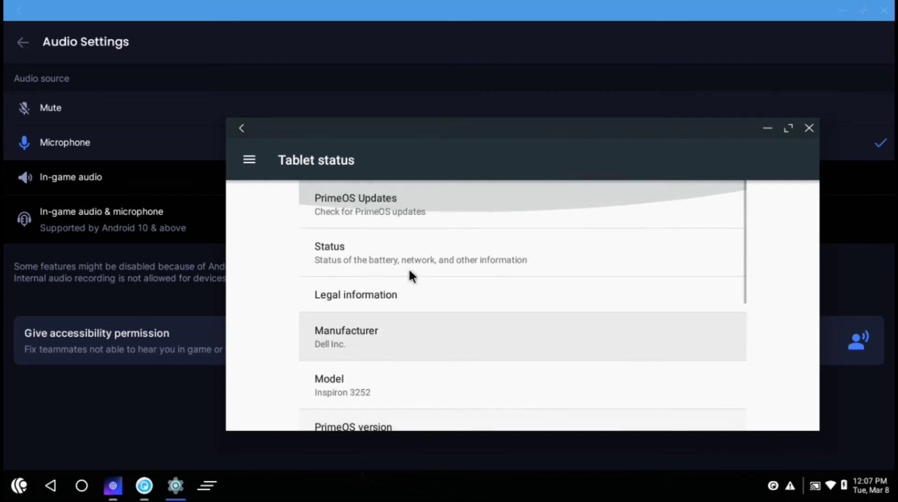
{"action": "scroll", "coordinate": [409, 271], "scroll_direction": "down", "scroll_amount": 6}
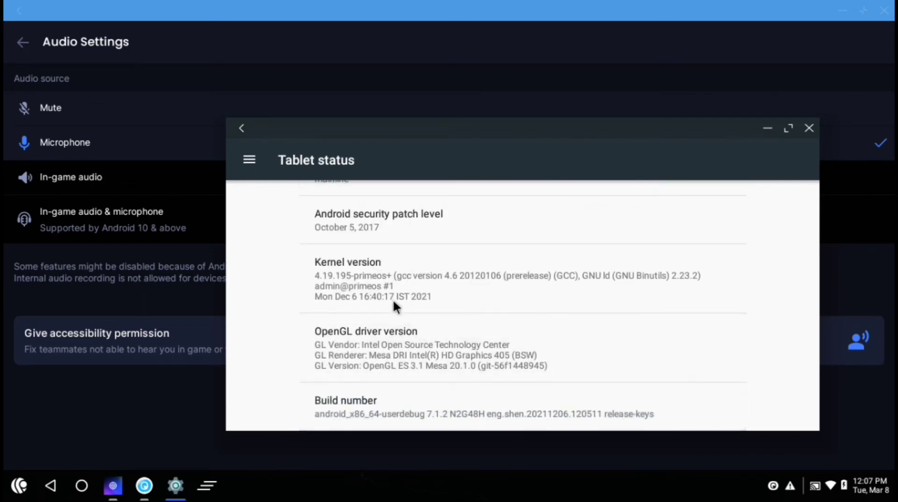
{"action": "scroll", "coordinate": [407, 378], "scroll_direction": "up", "scroll_amount": 2}
{"action": "scroll", "coordinate": [386, 396], "scroll_direction": "down", "scroll_amount": 3}
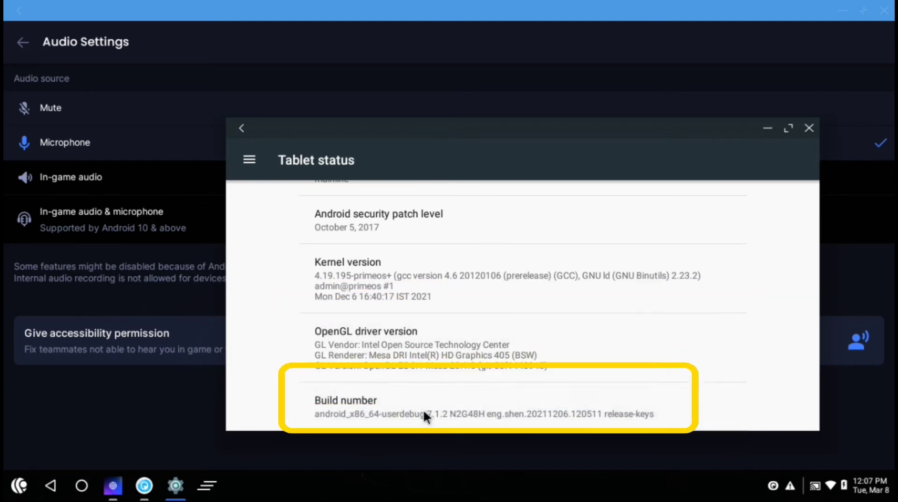
{"action": "scroll", "coordinate": [440, 412], "scroll_direction": "up", "scroll_amount": 1}
{"action": "scroll", "coordinate": [435, 415], "scroll_direction": "down", "scroll_amount": 1}
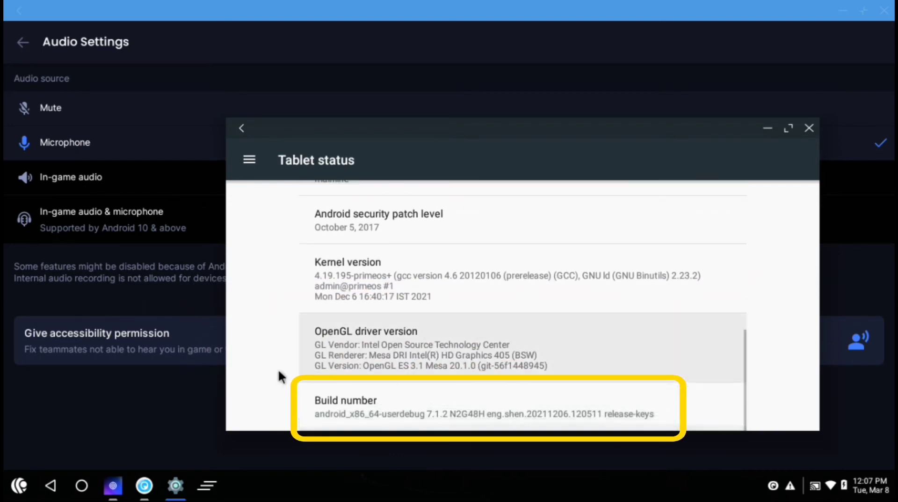
{"action": "left_click", "coordinate": [809, 128]}
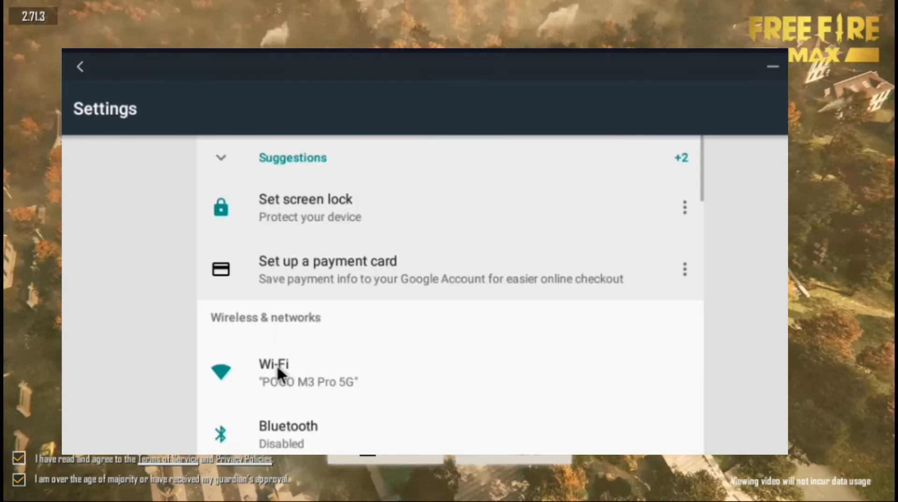
Reopen About device in Settings and scroll to show the Build number entry.
{"action": "scroll", "coordinate": [277, 363], "scroll_direction": "down", "scroll_amount": 10}
{"action": "left_click", "coordinate": [302, 433]}
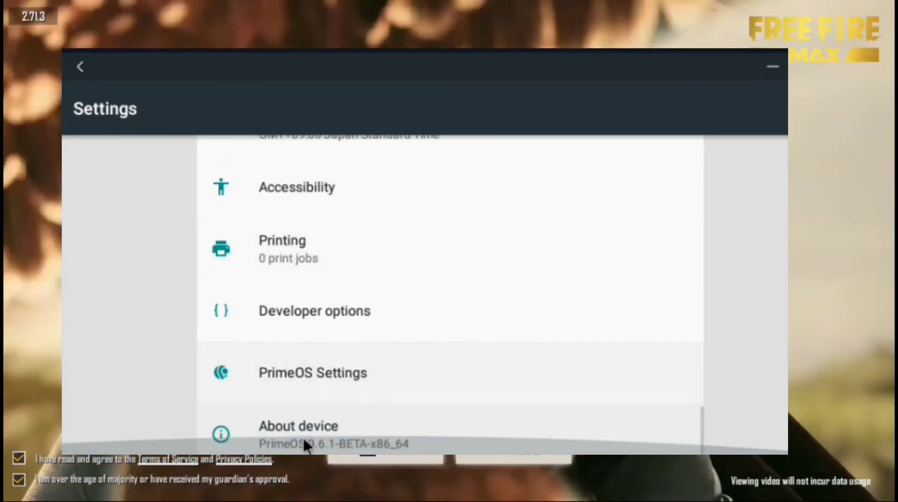
{"action": "scroll", "coordinate": [359, 281], "scroll_direction": "down", "scroll_amount": 5}
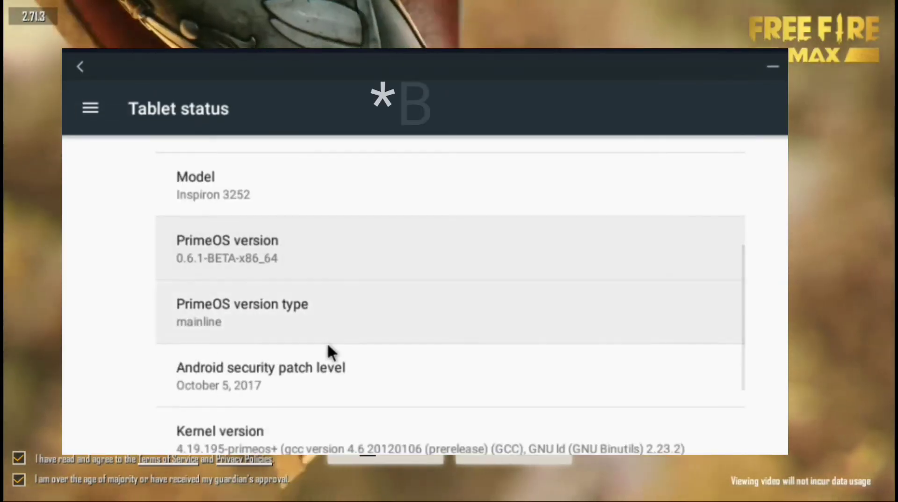
{"action": "scroll", "coordinate": [328, 346], "scroll_direction": "down", "scroll_amount": 2}
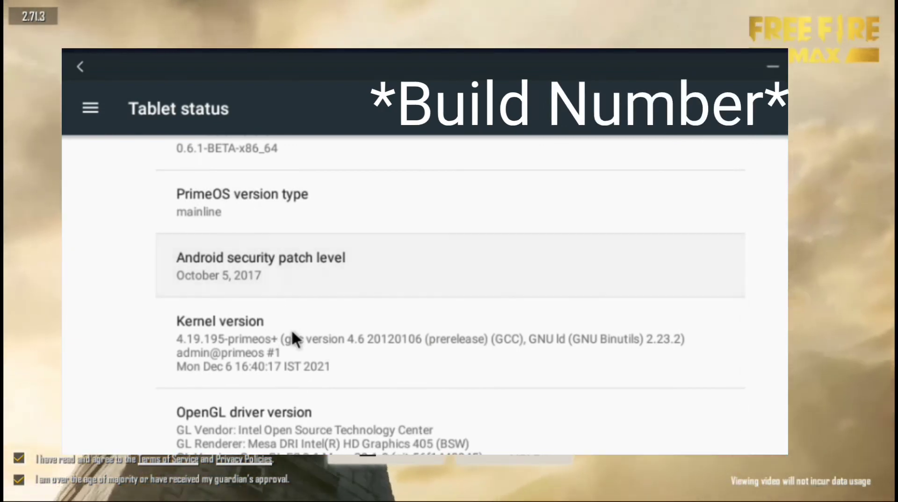
{"action": "scroll", "coordinate": [292, 333], "scroll_direction": "up", "scroll_amount": 2}
{"action": "scroll", "coordinate": [301, 251], "scroll_direction": "up", "scroll_amount": 4}
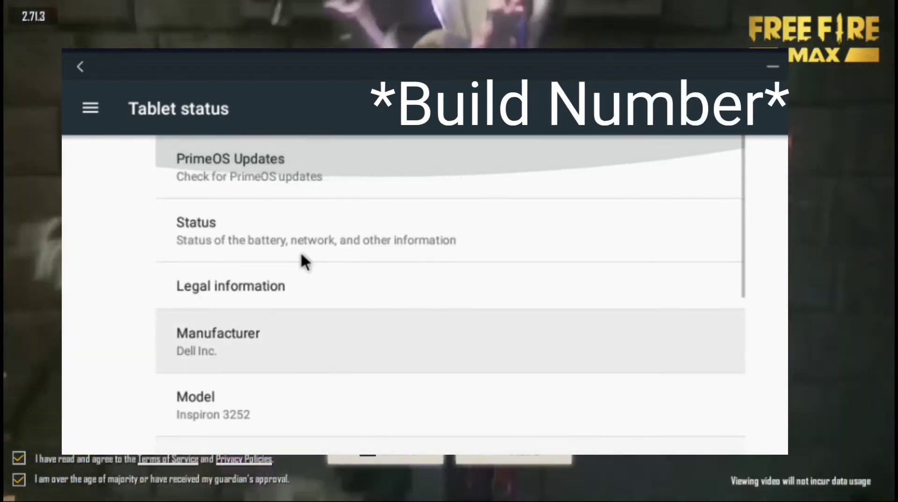
{"action": "scroll", "coordinate": [300, 251], "scroll_direction": "down", "scroll_amount": 7}
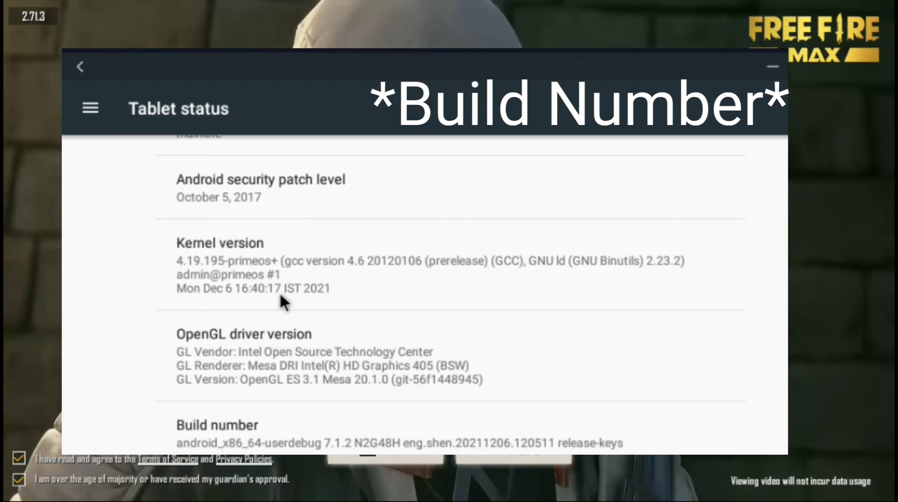
{"action": "scroll", "coordinate": [299, 396], "scroll_direction": "up", "scroll_amount": 2}
{"action": "scroll", "coordinate": [290, 407], "scroll_direction": "down", "scroll_amount": 2}
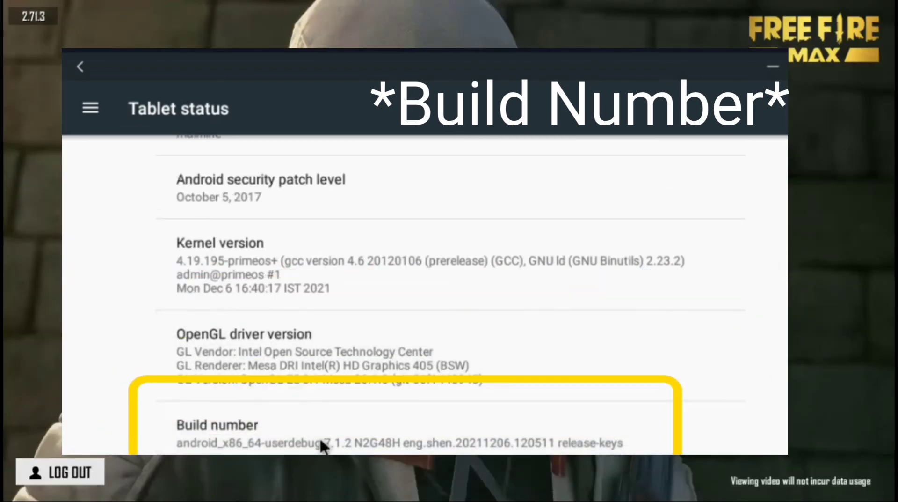
{"action": "scroll", "coordinate": [347, 436], "scroll_direction": "up", "scroll_amount": 1}
{"action": "scroll", "coordinate": [337, 445], "scroll_direction": "down", "scroll_amount": 1}
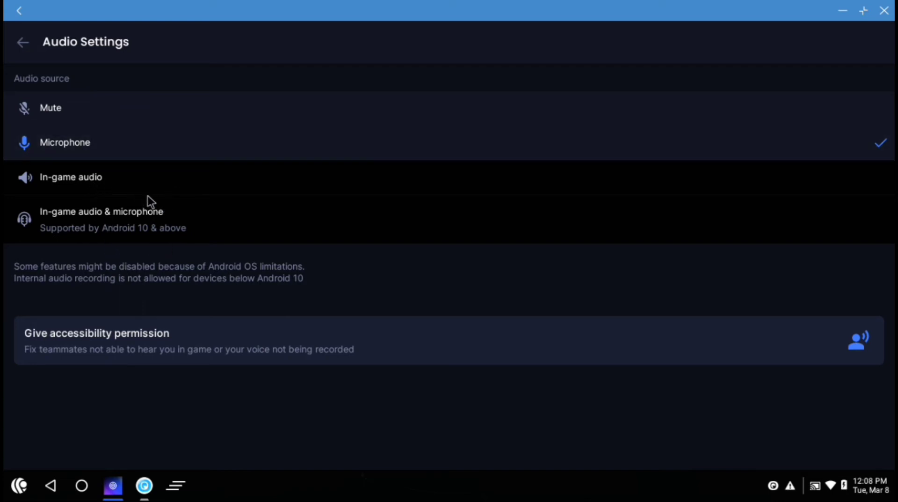
In Additional Settings, keep the 3s countdown, enable the floating start icon, and return to Set-up.
{"action": "left_click", "coordinate": [22, 43]}
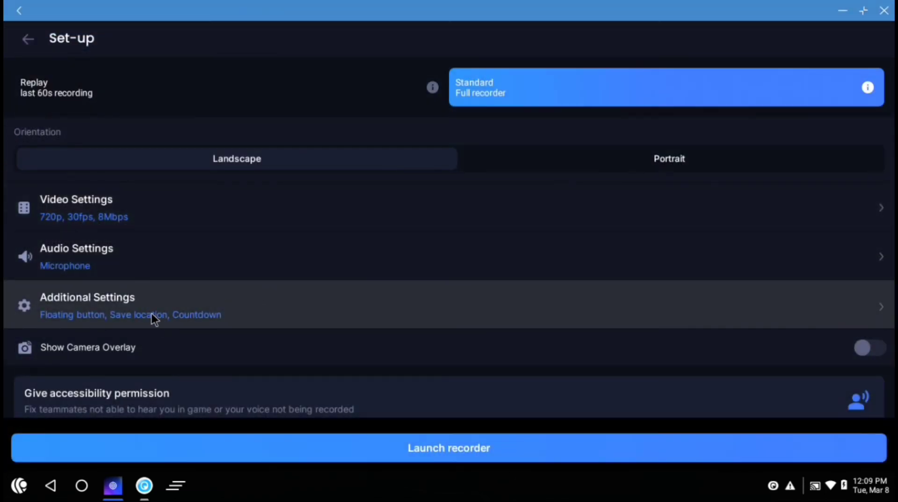
{"action": "left_click", "coordinate": [156, 299]}
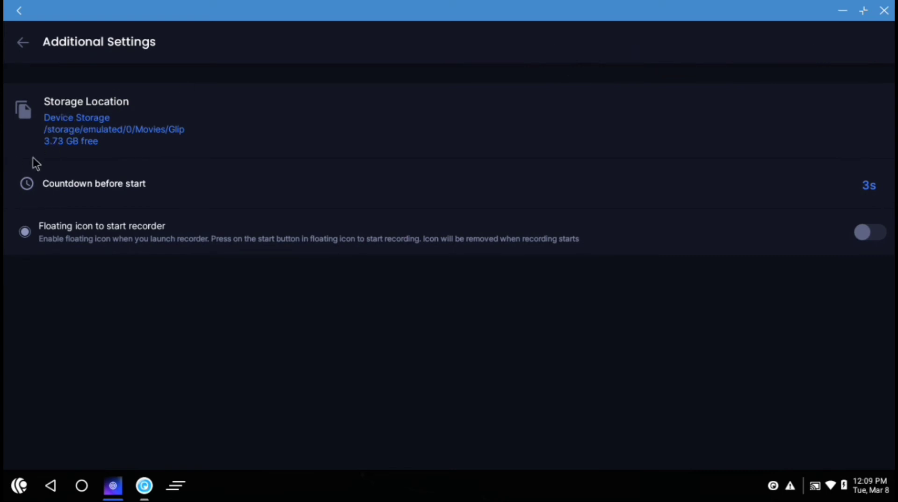
{"action": "left_click", "coordinate": [105, 187]}
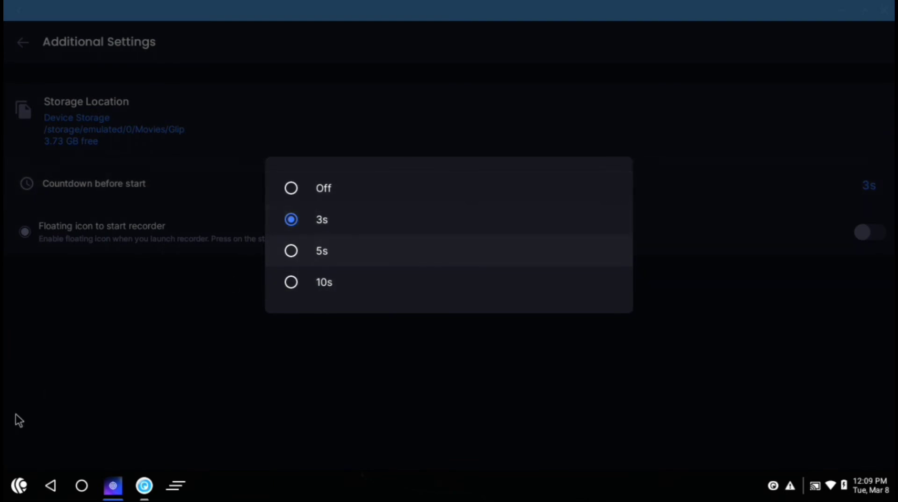
{"action": "left_click", "coordinate": [14, 391]}
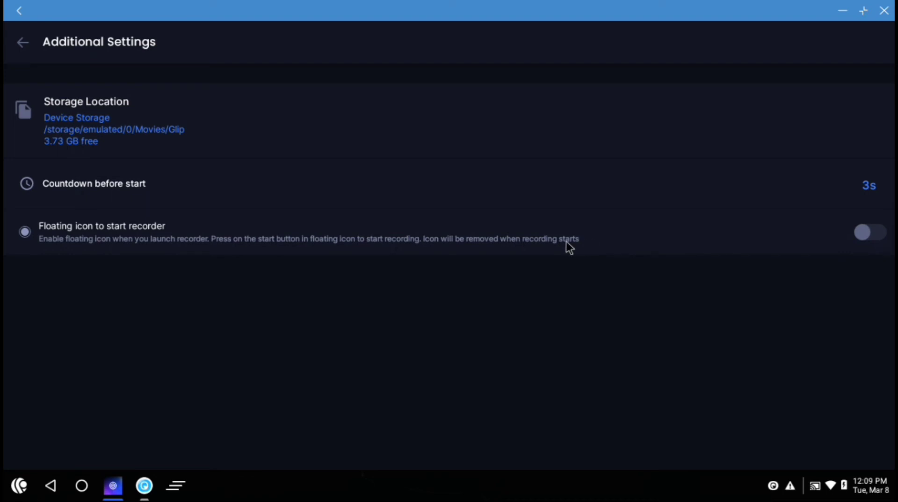
{"action": "left_click", "coordinate": [886, 232]}
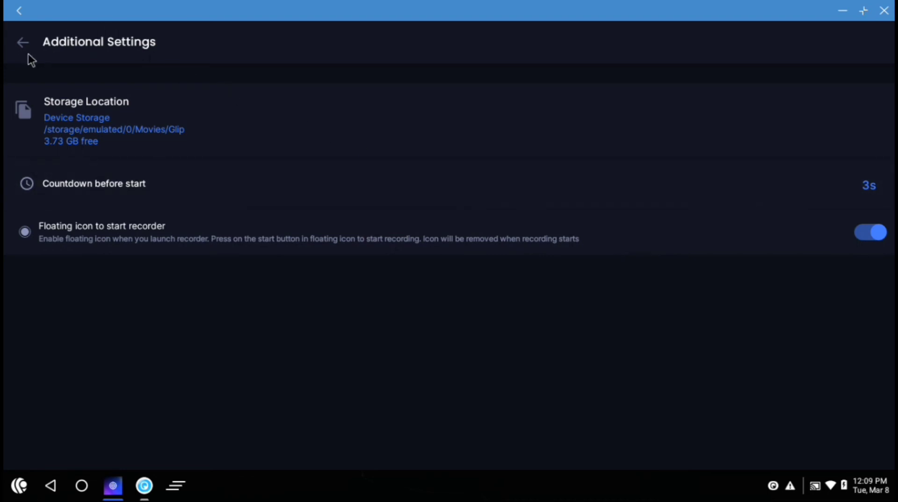
{"action": "left_click", "coordinate": [28, 54]}
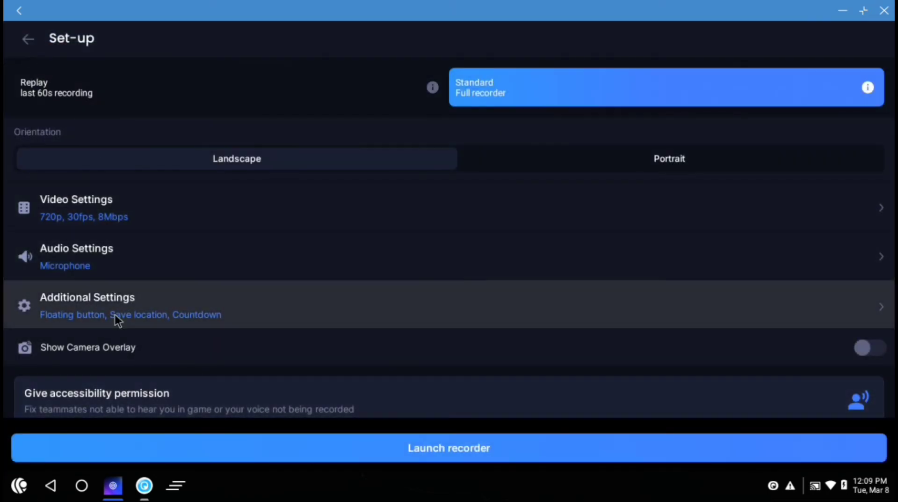
{"action": "scroll", "coordinate": [206, 350], "scroll_direction": "down", "scroll_amount": 2}
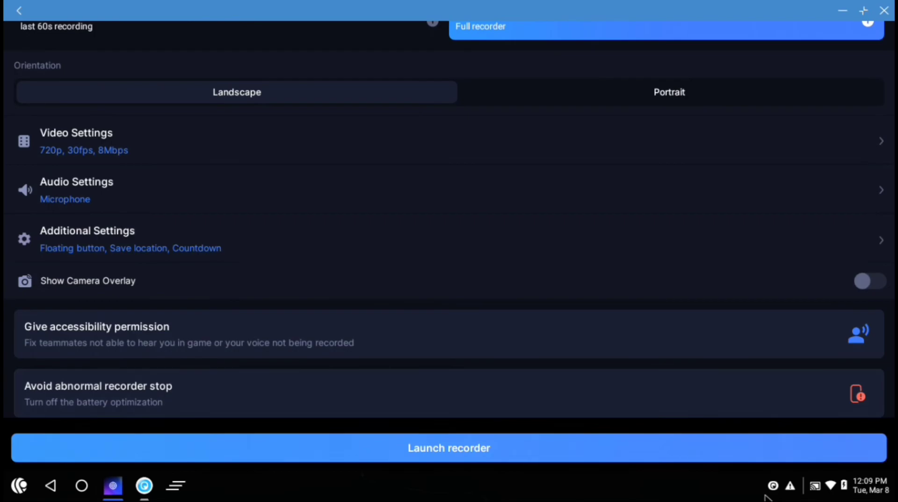
{"action": "left_click", "coordinate": [771, 494]}
{"action": "left_click", "coordinate": [426, 379]}
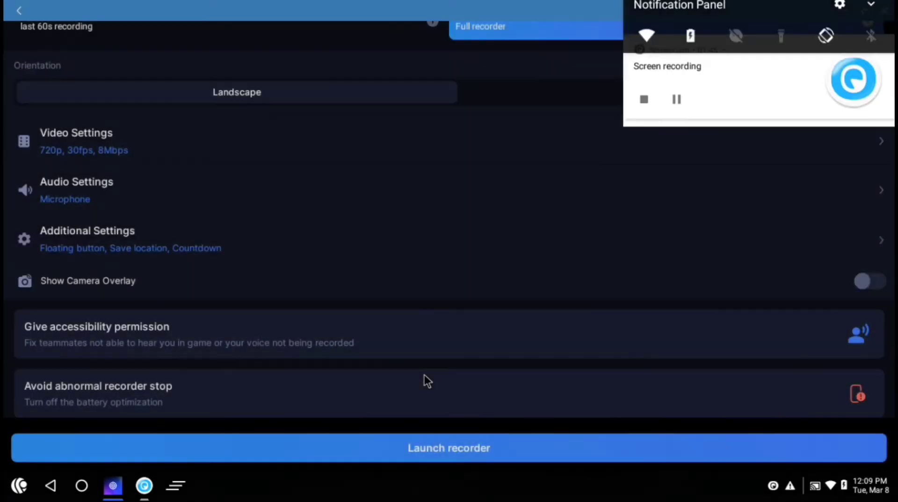
{"action": "scroll", "coordinate": [112, 274], "scroll_direction": "up", "scroll_amount": 2}
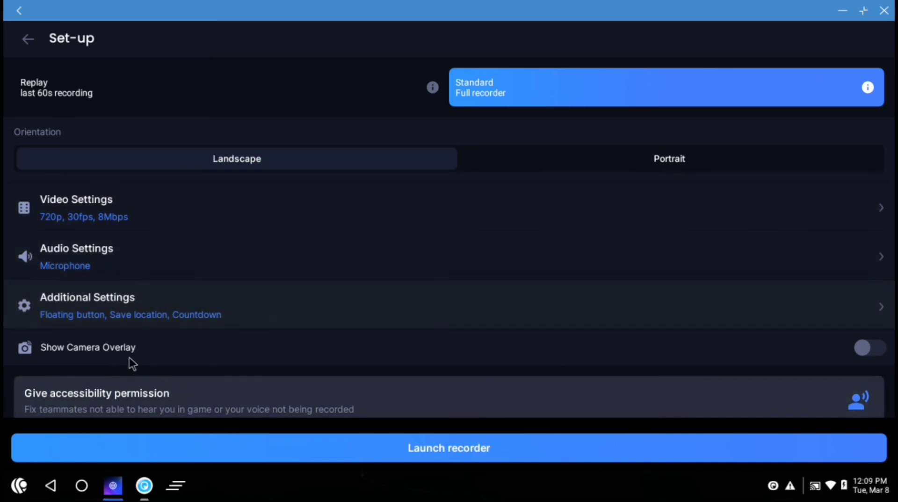
{"action": "scroll", "coordinate": [220, 341], "scroll_direction": "down", "scroll_amount": 2}
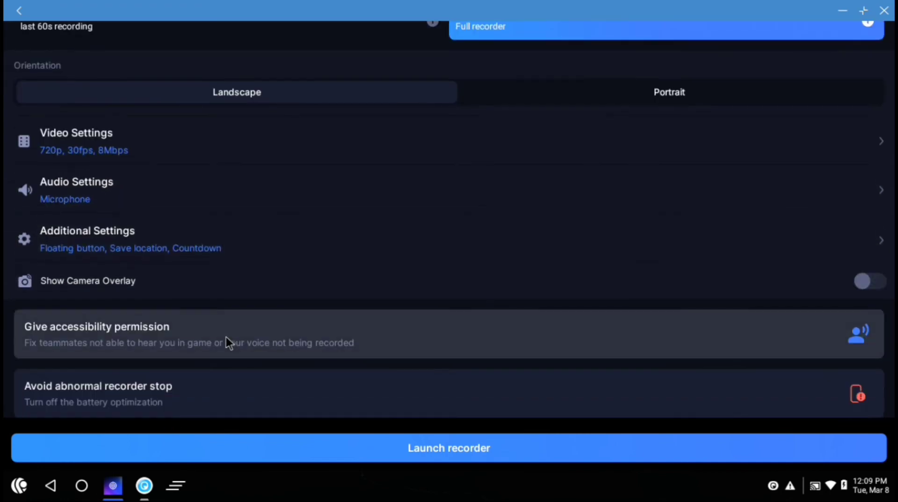
{"action": "scroll", "coordinate": [226, 336], "scroll_direction": "up", "scroll_amount": 2}
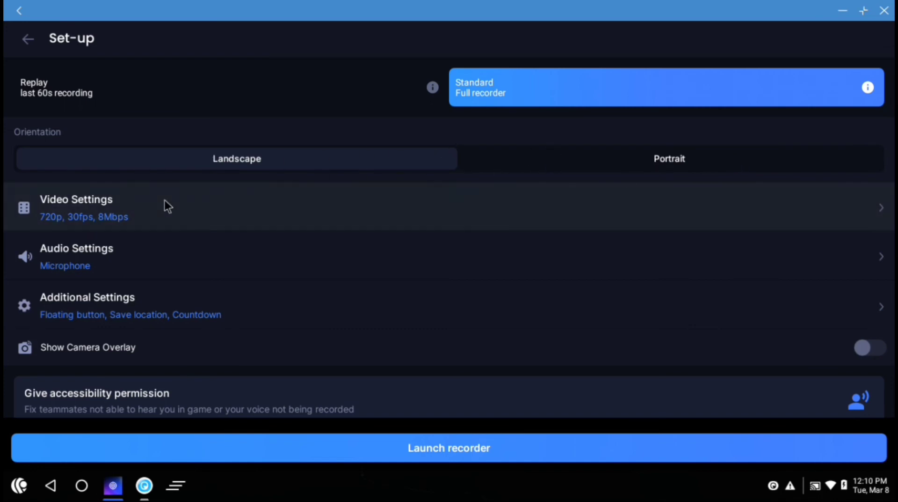
{"action": "scroll", "coordinate": [145, 275], "scroll_direction": "down", "scroll_amount": 2}
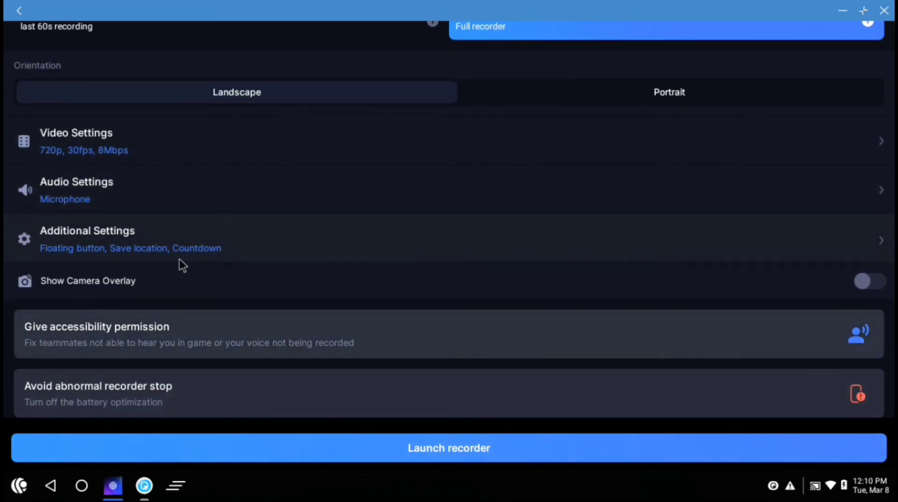
{"action": "scroll", "coordinate": [180, 259], "scroll_direction": "up", "scroll_amount": 2}
{"action": "scroll", "coordinate": [254, 260], "scroll_direction": "down", "scroll_amount": 2}
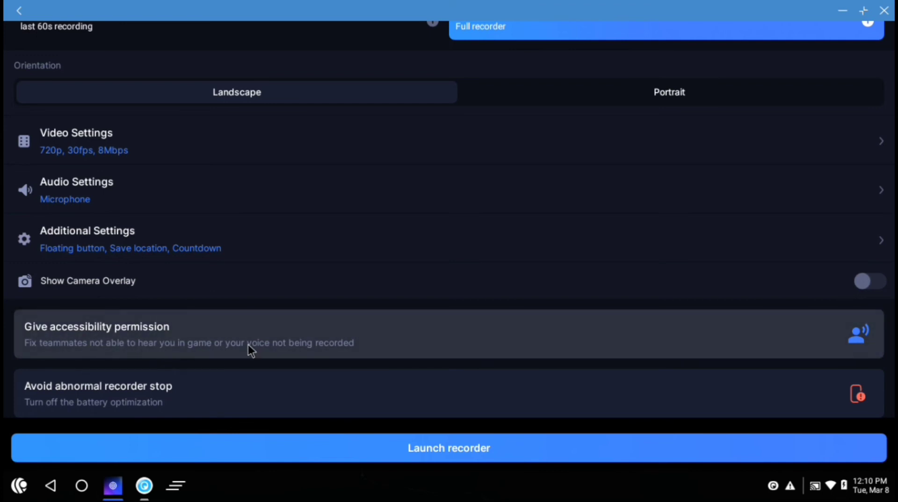
{"action": "scroll", "coordinate": [364, 339], "scroll_direction": "up", "scroll_amount": 3}
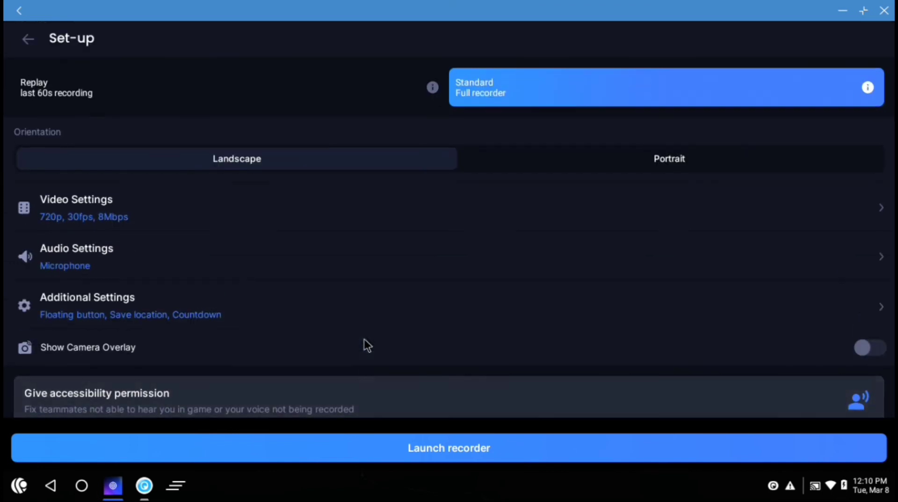
{"action": "scroll", "coordinate": [400, 304], "scroll_direction": "down", "scroll_amount": 3}
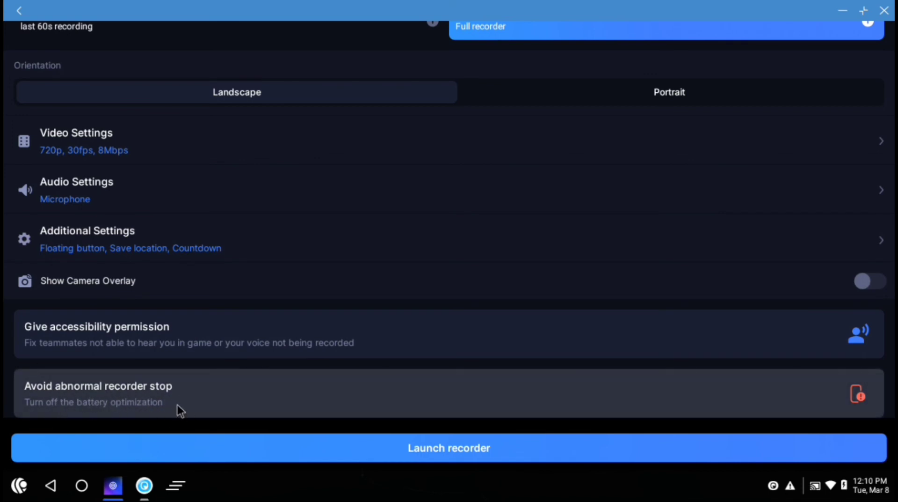
{"action": "scroll", "coordinate": [178, 404], "scroll_direction": "up", "scroll_amount": 2}
{"action": "scroll", "coordinate": [178, 404], "scroll_direction": "down", "scroll_amount": 2}
{"action": "scroll", "coordinate": [177, 393], "scroll_direction": "up", "scroll_amount": 2}
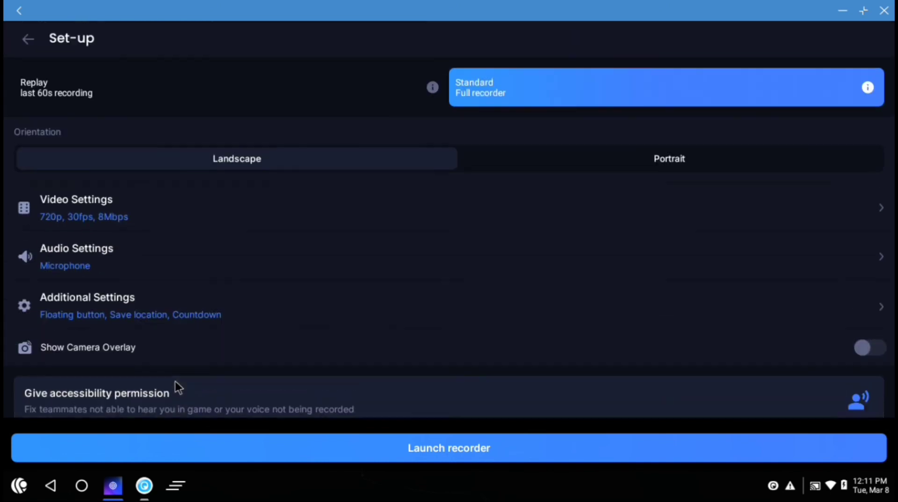
{"action": "scroll", "coordinate": [175, 385], "scroll_direction": "down", "scroll_amount": 2}
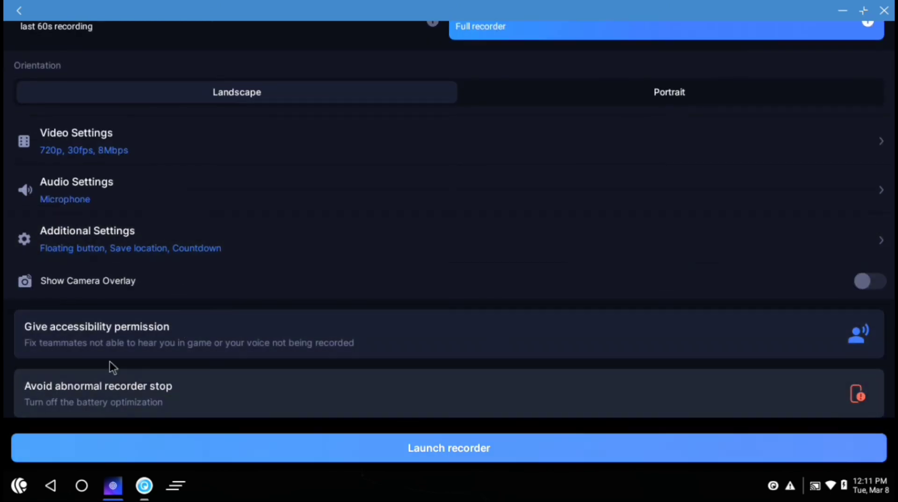
{"action": "scroll", "coordinate": [169, 399], "scroll_direction": "up", "scroll_amount": 2}
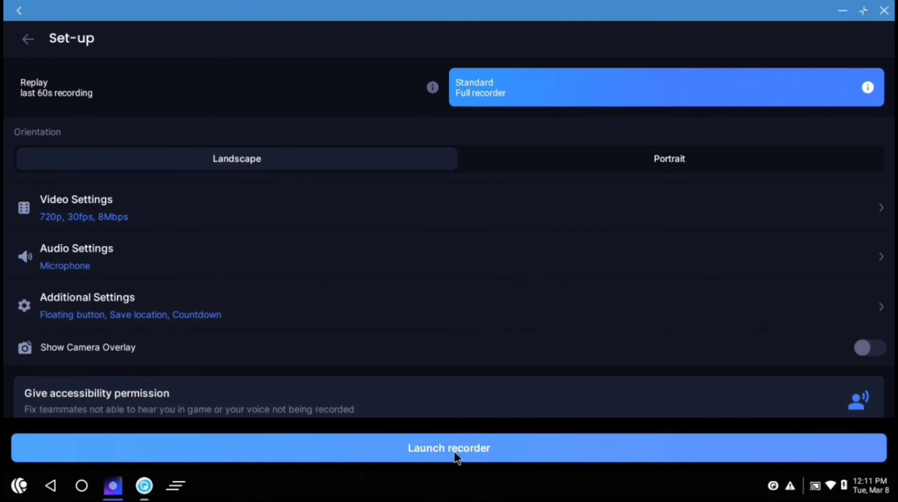
Launch the recorder, move its floating button to the top right, and start a 720P recording.
{"action": "left_click", "coordinate": [455, 452]}
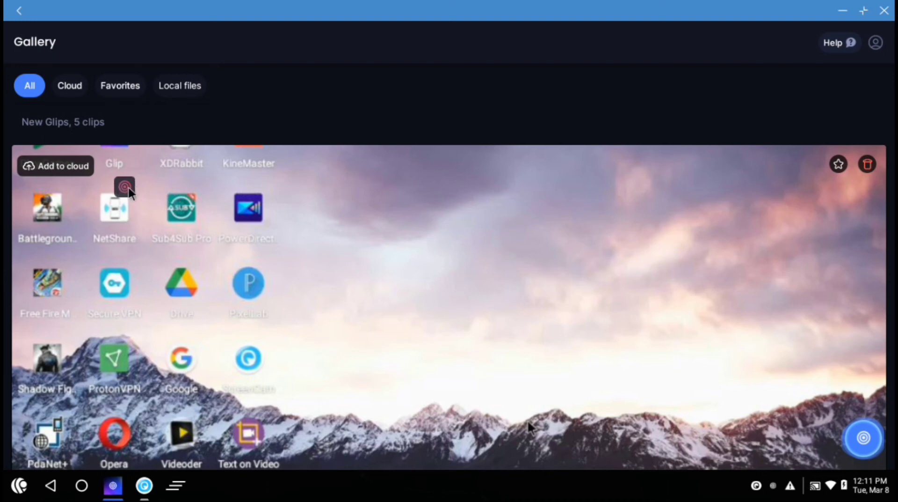
{"action": "left_click_drag", "start_coordinate": [129, 191], "coordinate": [862, 101]}
{"action": "left_click", "coordinate": [860, 99]}
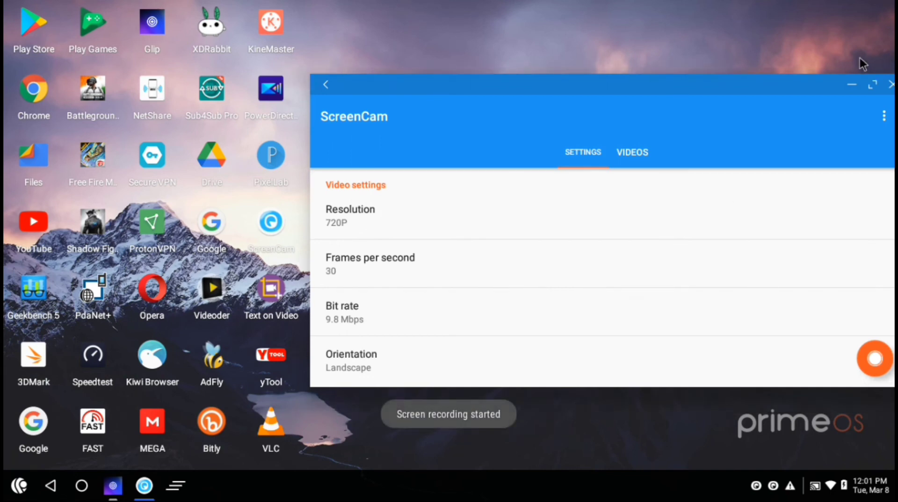
{"action": "left_click", "coordinate": [853, 84]}
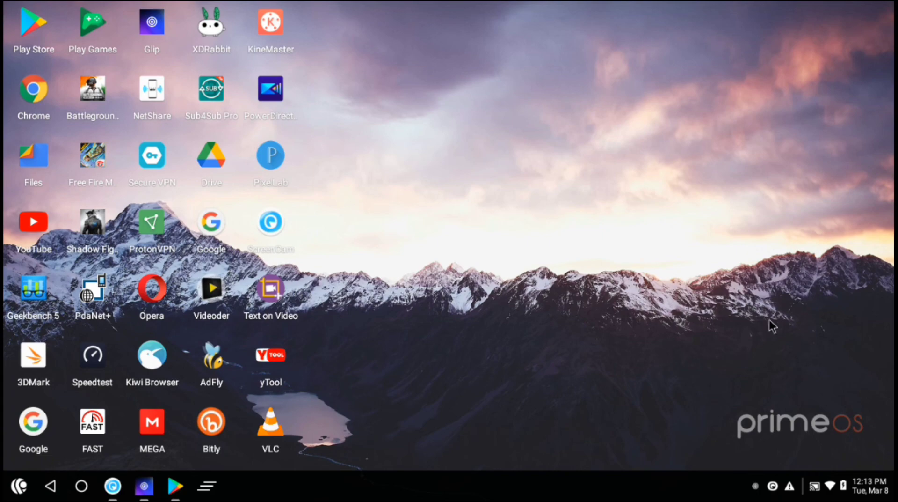
Check the recording timer in the notification panel, then return to Glip's Gallery.
{"action": "left_click", "coordinate": [794, 487]}
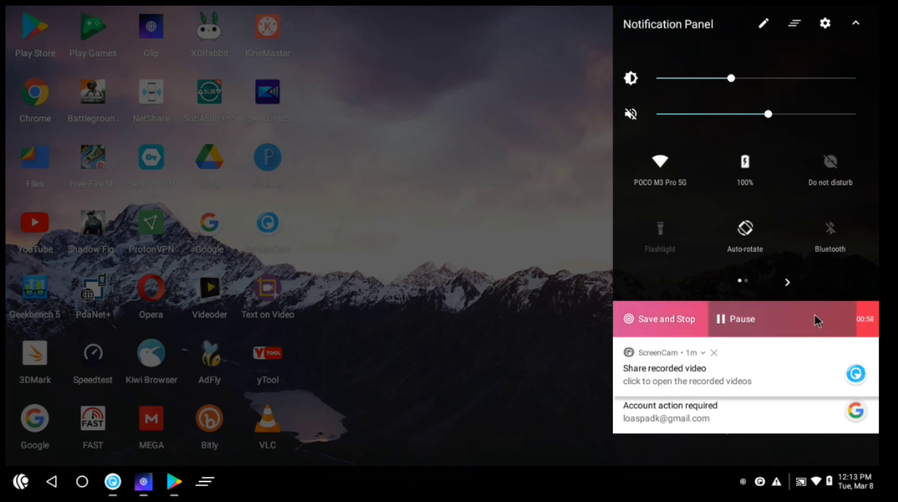
{"action": "left_click", "coordinate": [378, 299]}
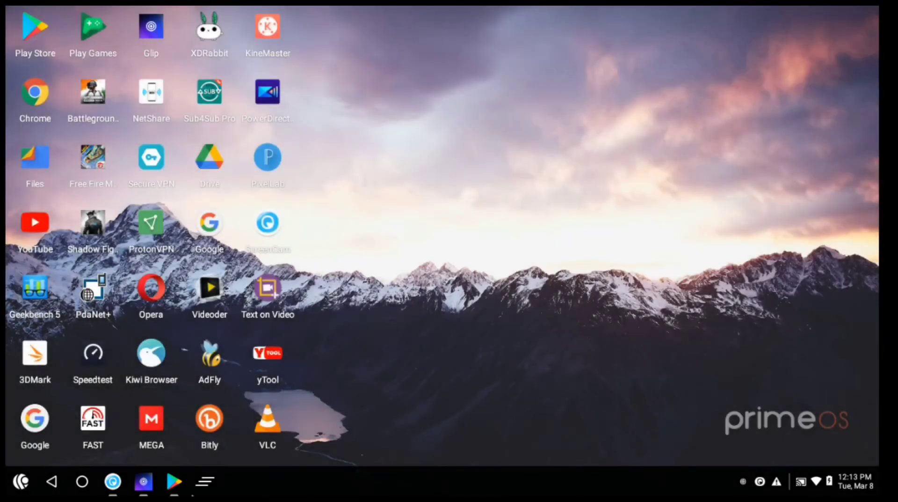
{"action": "left_click", "coordinate": [141, 485]}
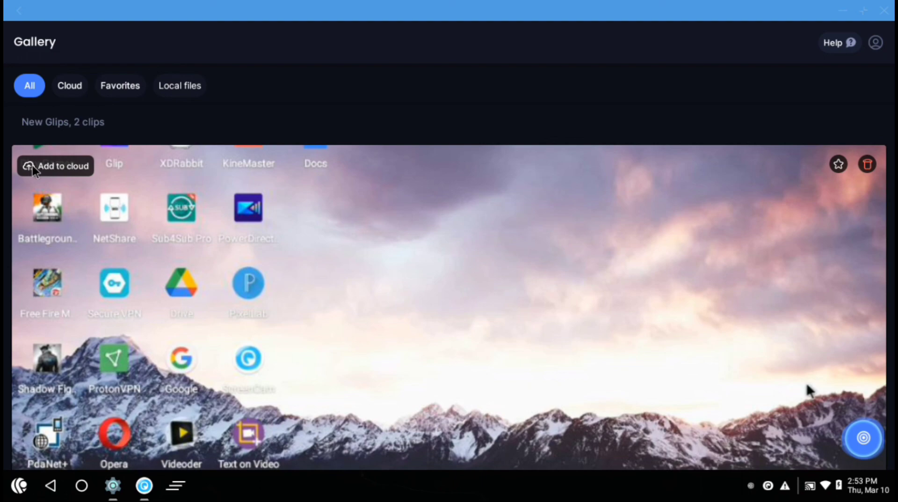
Upload the first Gallery clip to the cloud and confirm its Recording saved notification.
{"action": "left_click", "coordinate": [44, 161]}
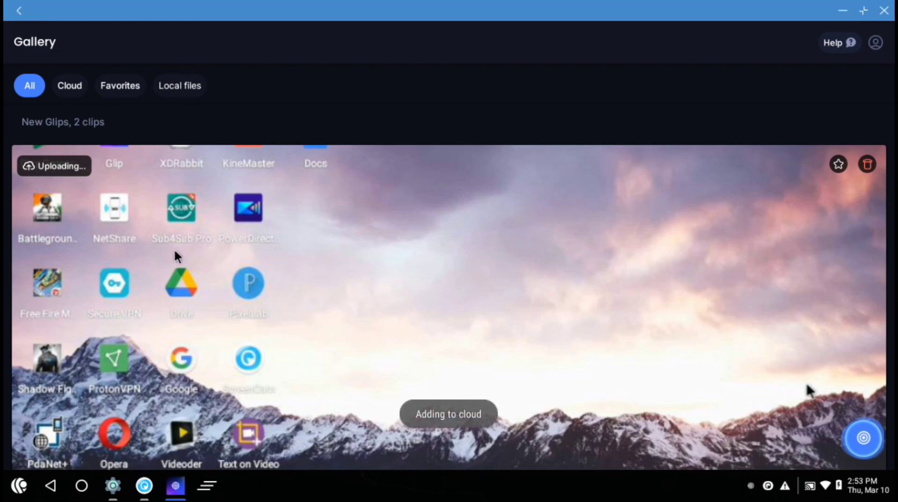
{"action": "left_click", "coordinate": [801, 489]}
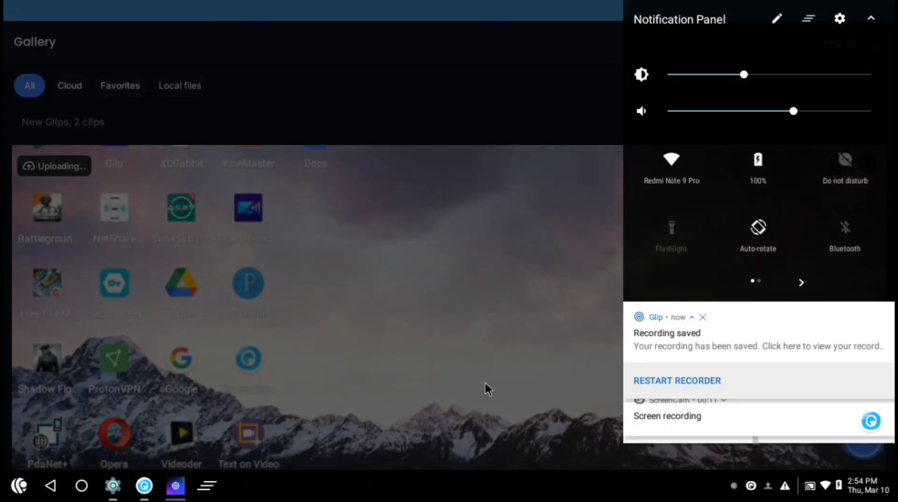
{"action": "scroll", "coordinate": [726, 361], "scroll_direction": "down", "scroll_amount": 3}
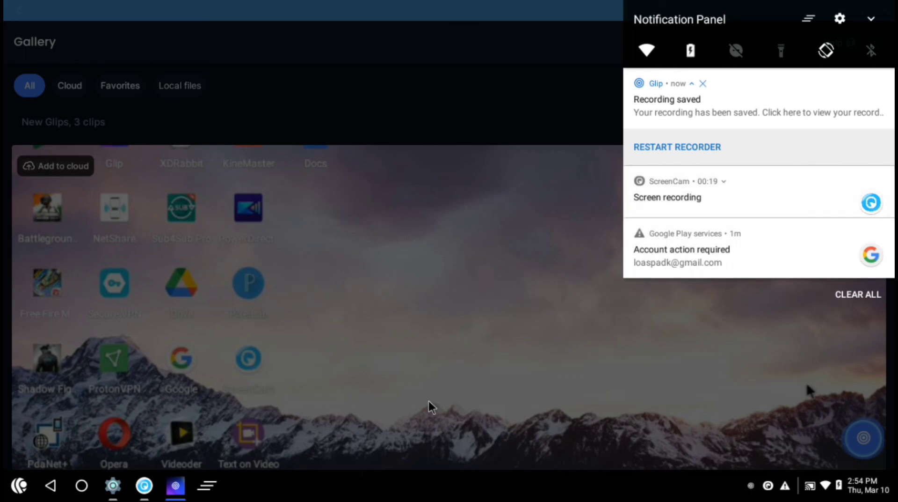
{"action": "left_click", "coordinate": [424, 384]}
{"action": "scroll", "coordinate": [253, 327], "scroll_direction": "down", "scroll_amount": 5}
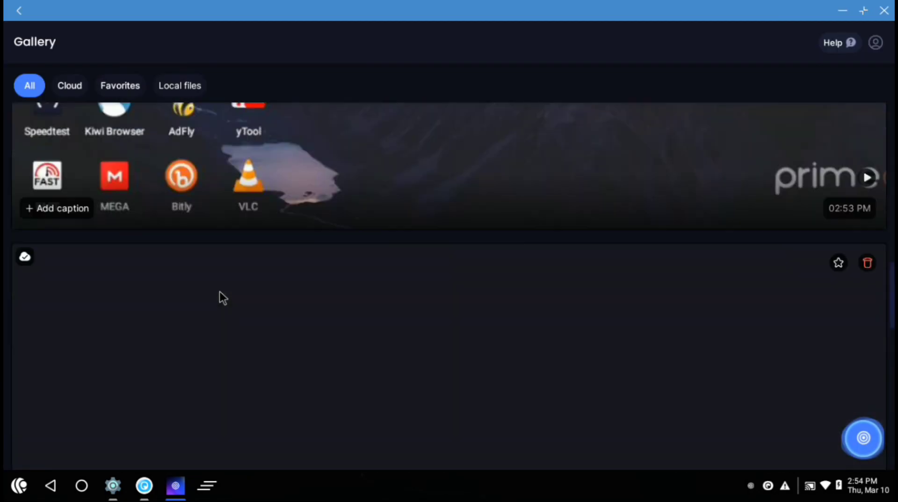
{"action": "scroll", "coordinate": [223, 296], "scroll_direction": "up", "scroll_amount": 5}
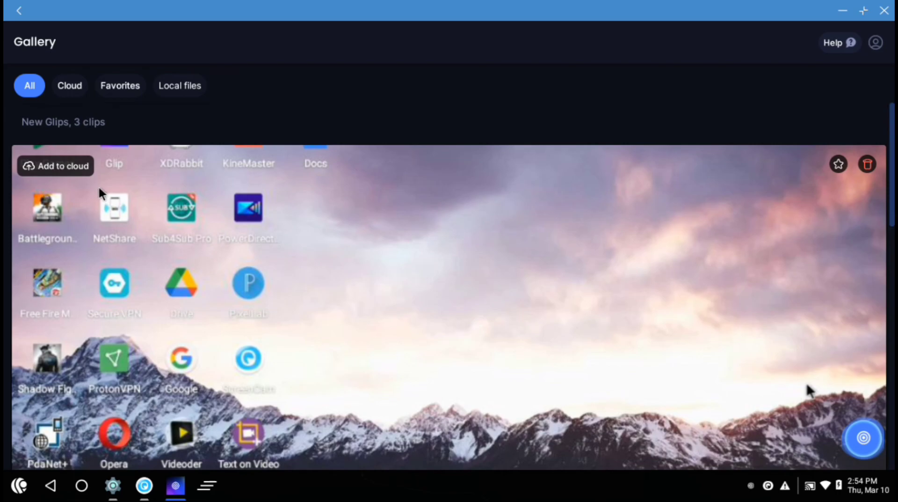